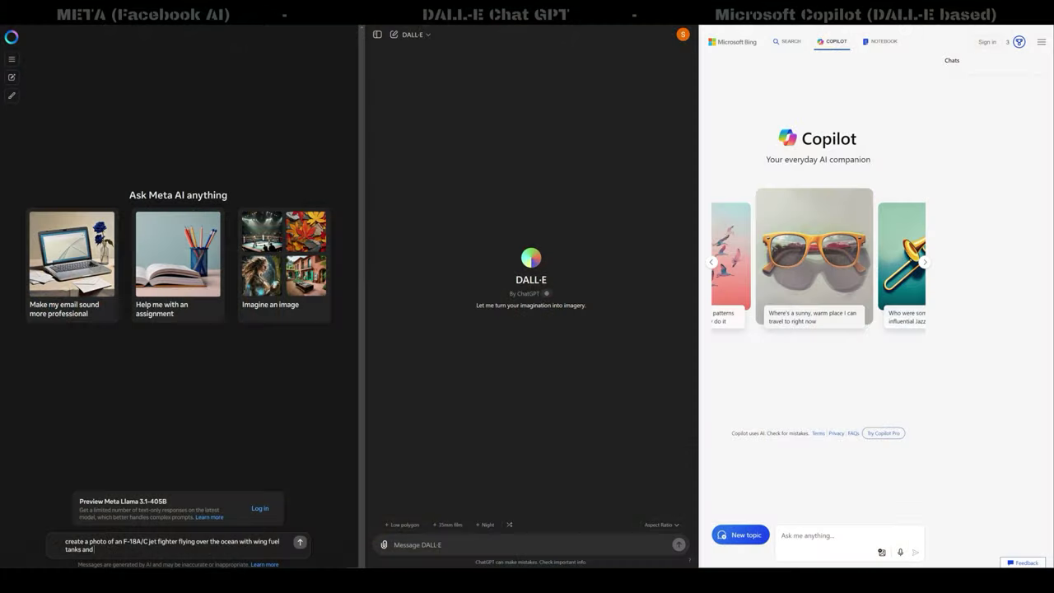
# Step: Write a Meta AI prompt for an F-18A/C flying toward the viewer over the ocean at sunset
pyautogui.write(' cl')
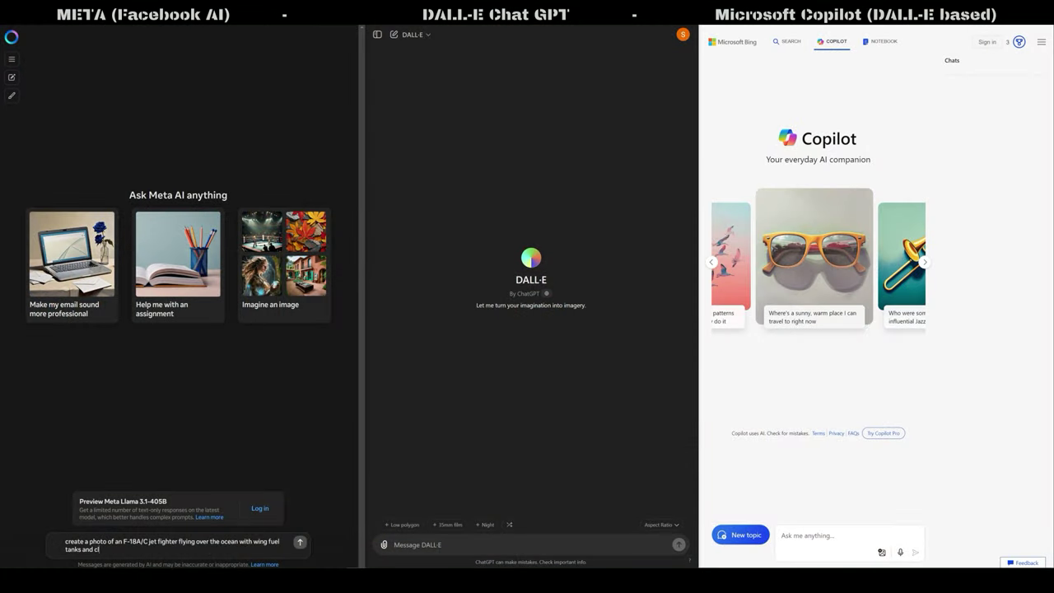
pyautogui.write('aer')
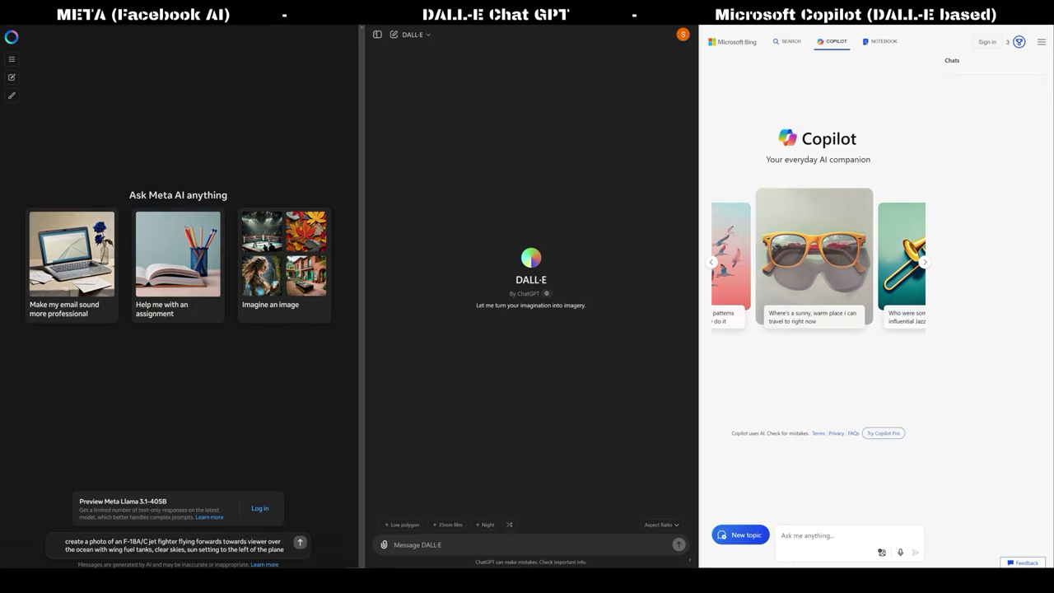
# Step: Copy the F-18A/C prompt into ChatGPT and Copilot, send it in ChatGPT, and send Meta's without logging in
pyautogui.hotkey('ctrl', 'a')
pyautogui.write('create a photo of an F-18A/C jet fighter flying forwards towards viewer over the ocean with wing fuel tanks, clear skies, sun setting to the left of the plane')
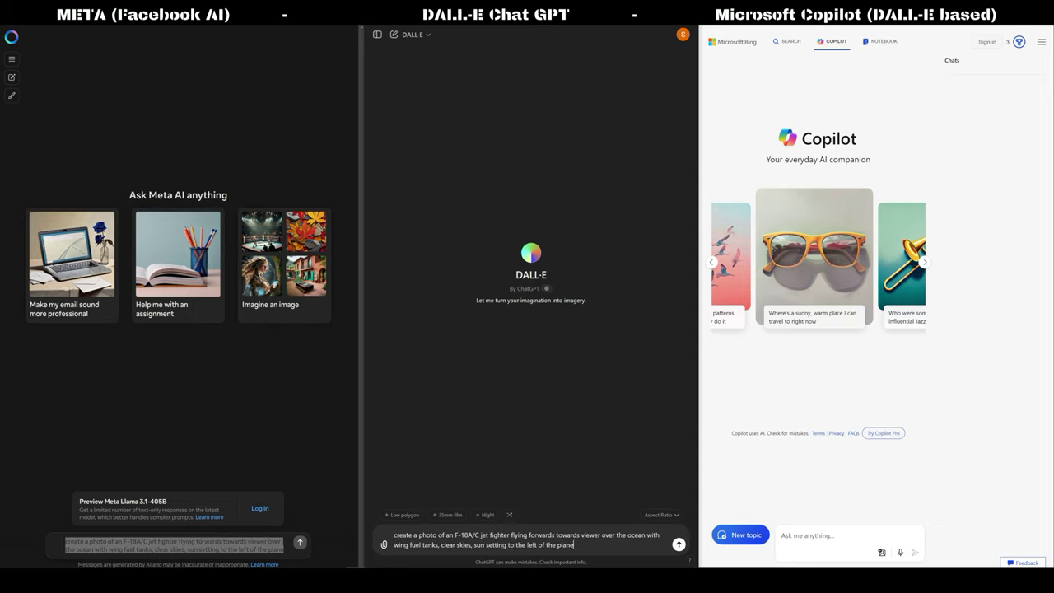
pyautogui.write('create a photo of an F-18A/C jet fighter flying forwards towards viewer over the ocean with wing fuel tanks, clear skies, sun setting to the left of the plane')
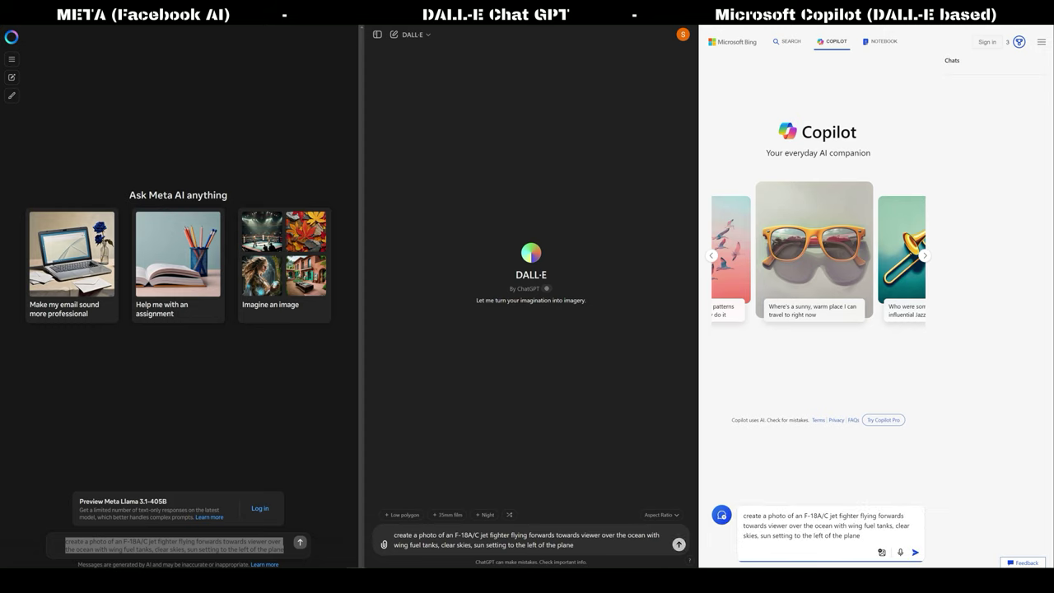
pyautogui.press('Return')
pyautogui.press('Return')
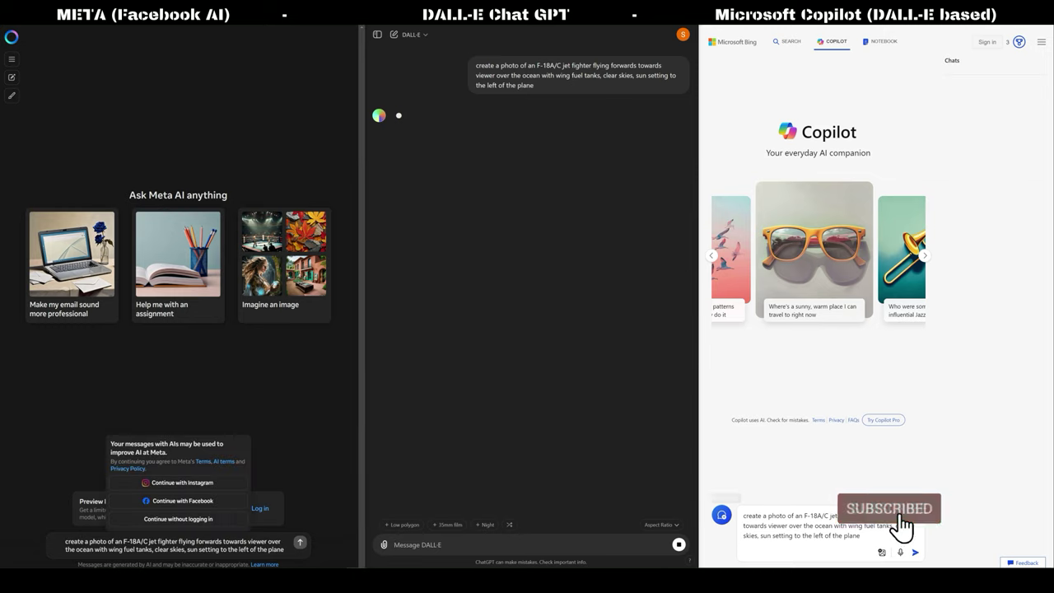
pyautogui.click(178, 518)
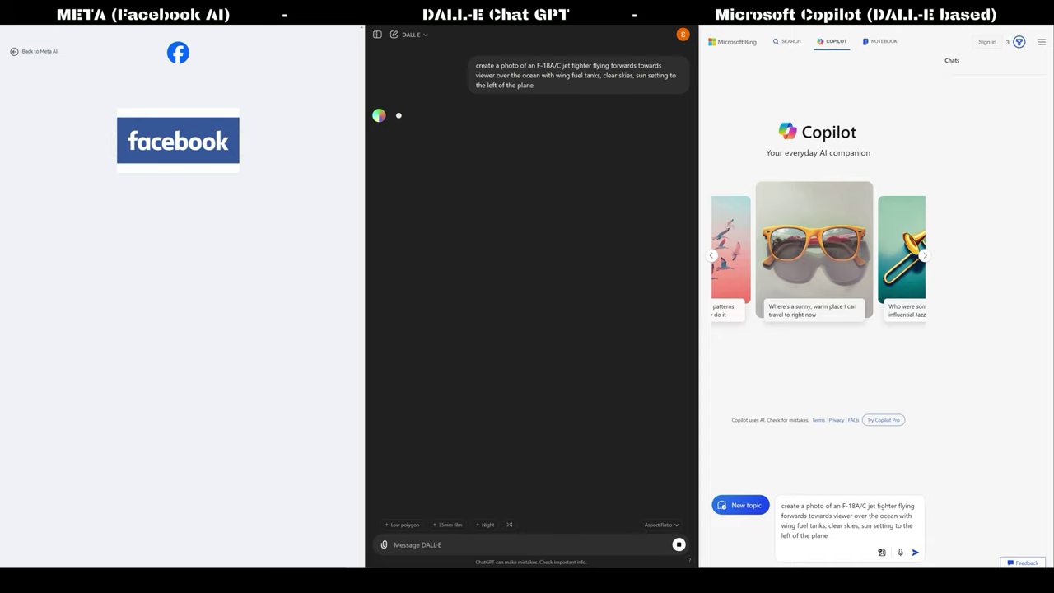
# Step: Send the F-18A/C sunset prompt in Copilot
pyautogui.click(915, 551)
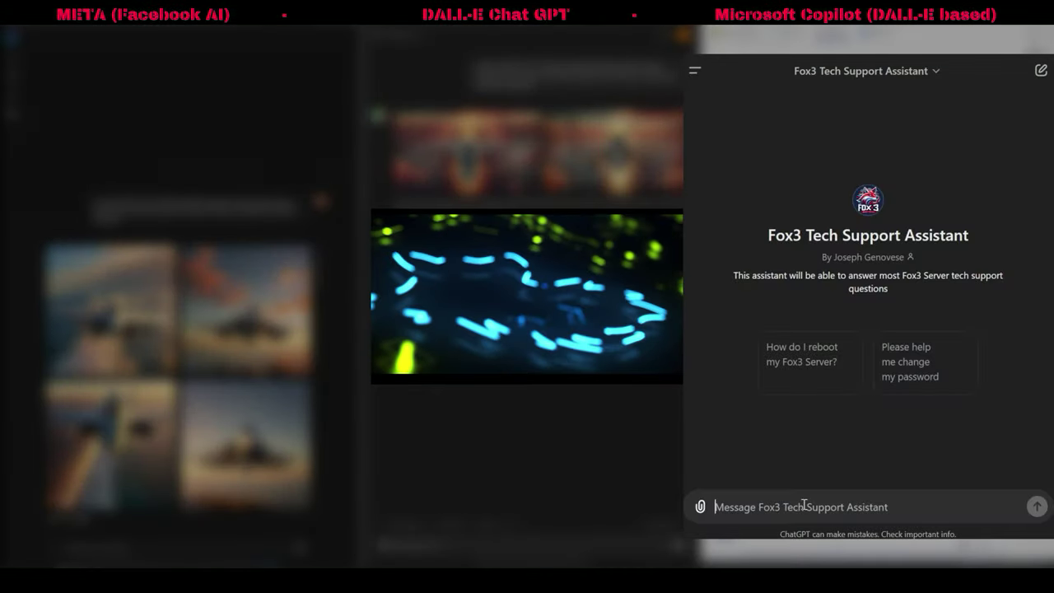
# Step: Ask the Fox3 assistant about ordering a server, custom missions, changing maps and downloading Tacview
pyautogui.write('how do')
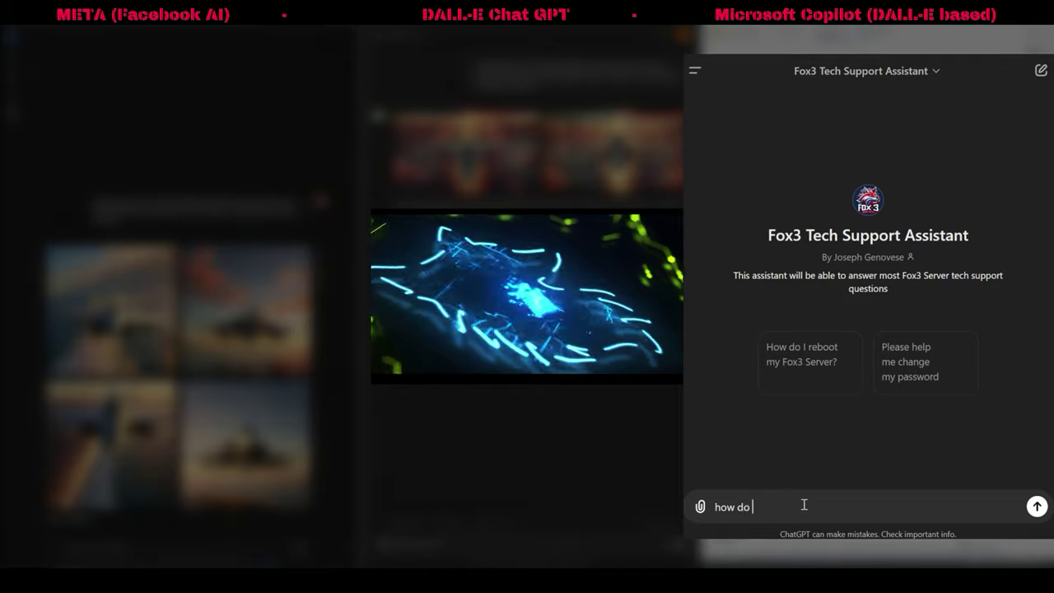
pyautogui.write(' I request')
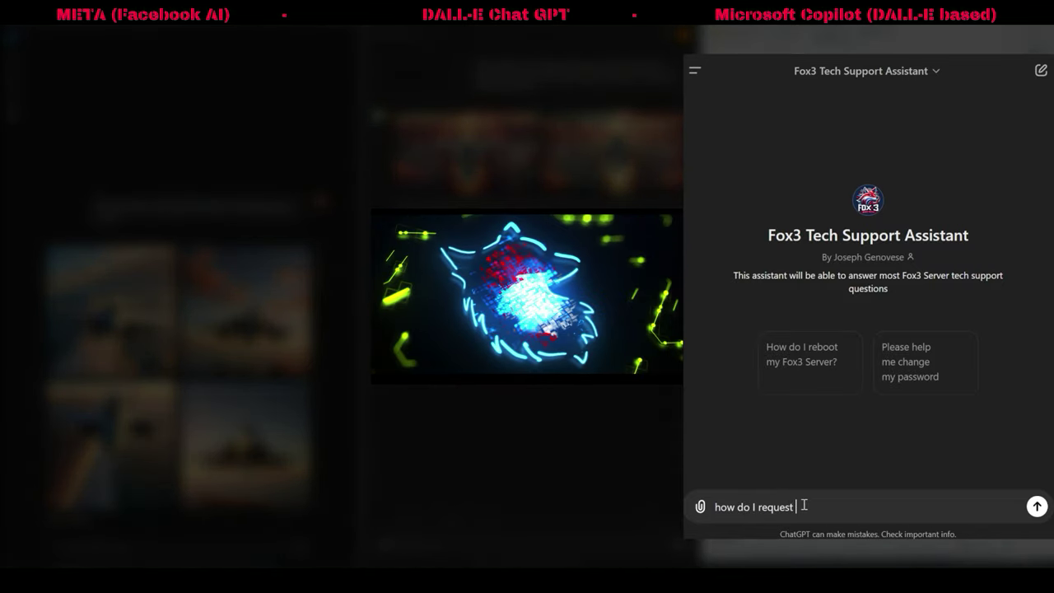
pyautogui.write(' and order a server from fox3ms')
pyautogui.press('Return')
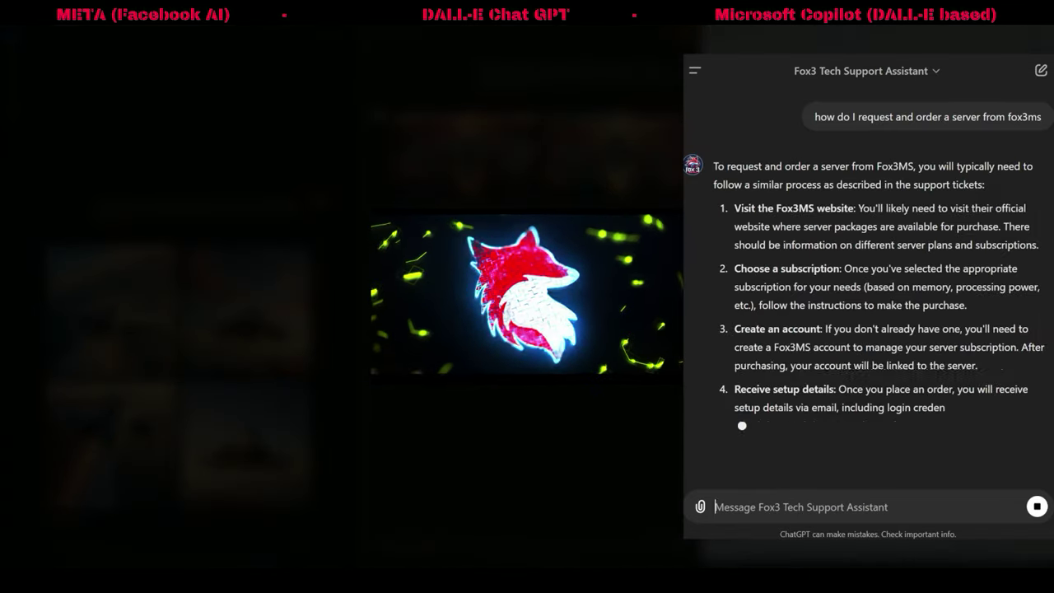
pyautogui.write('can I upload custom missions to a fox3 server')
pyautogui.press('Return')
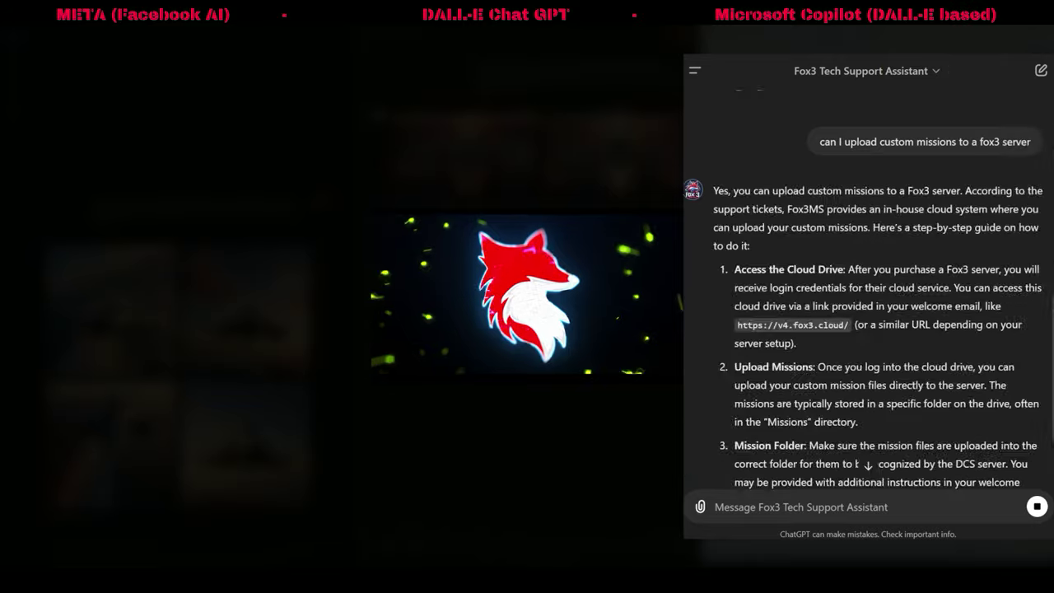
pyautogui.write('how do i change maps on my server')
pyautogui.press('Return')
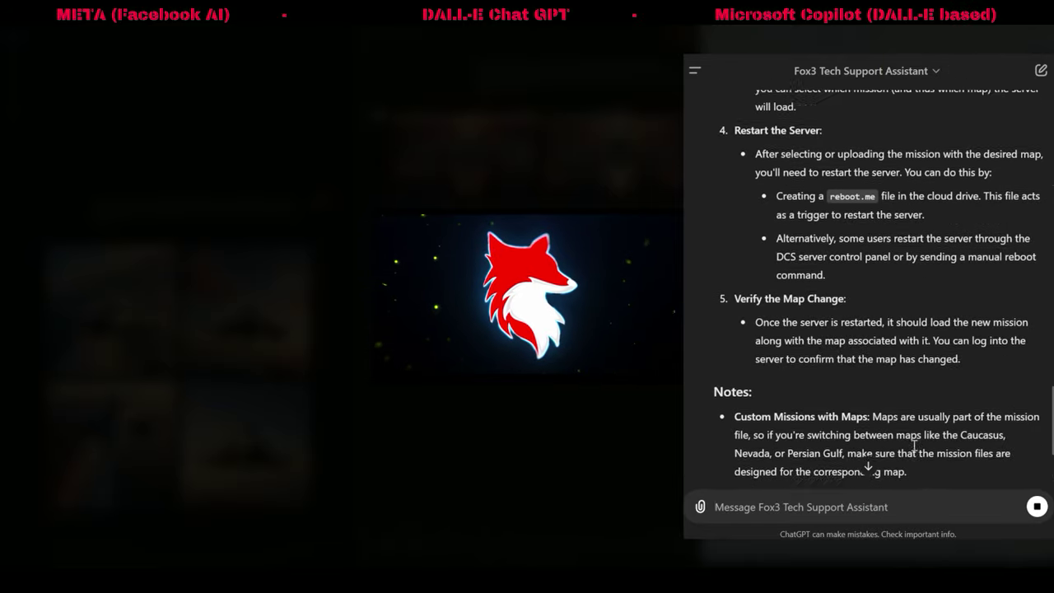
pyautogui.write('?')
pyautogui.press('Return')
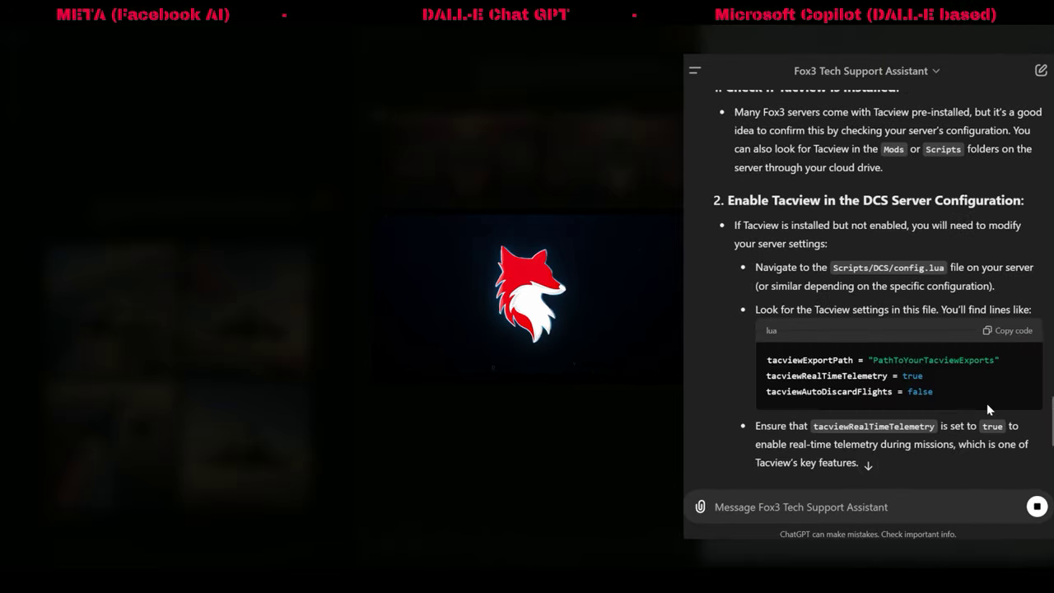
pyautogui.write('where can i download the tacview from fox3 server')
pyautogui.press('Return')
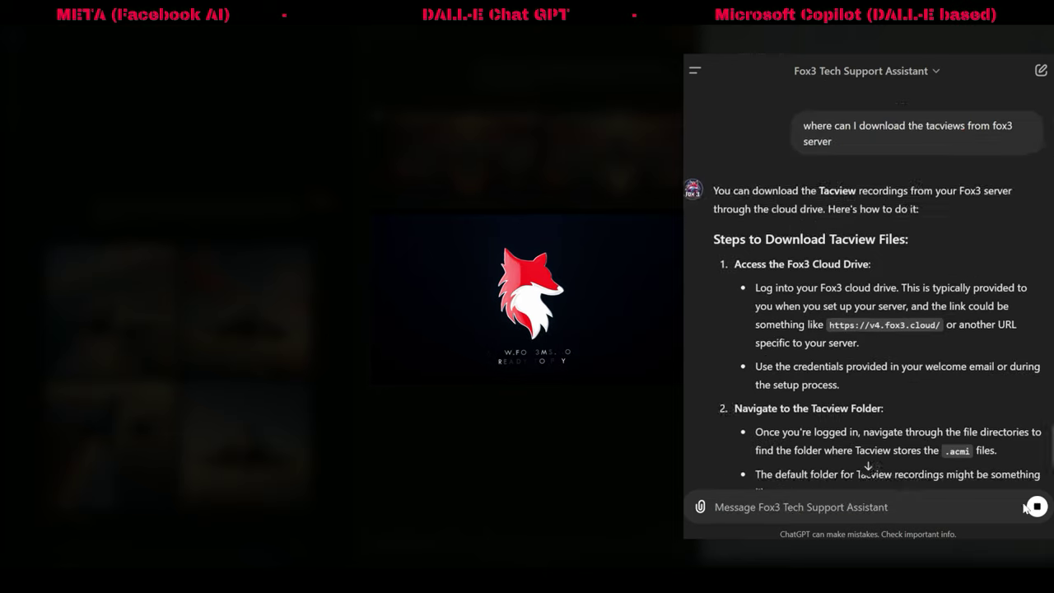
# Step: Ask about support, the Fox3MS Discord, a user's server and 4-10 pilot packages, then thank it
pyautogui.write('how do i request support from Fox3ms')
pyautogui.press('Return')
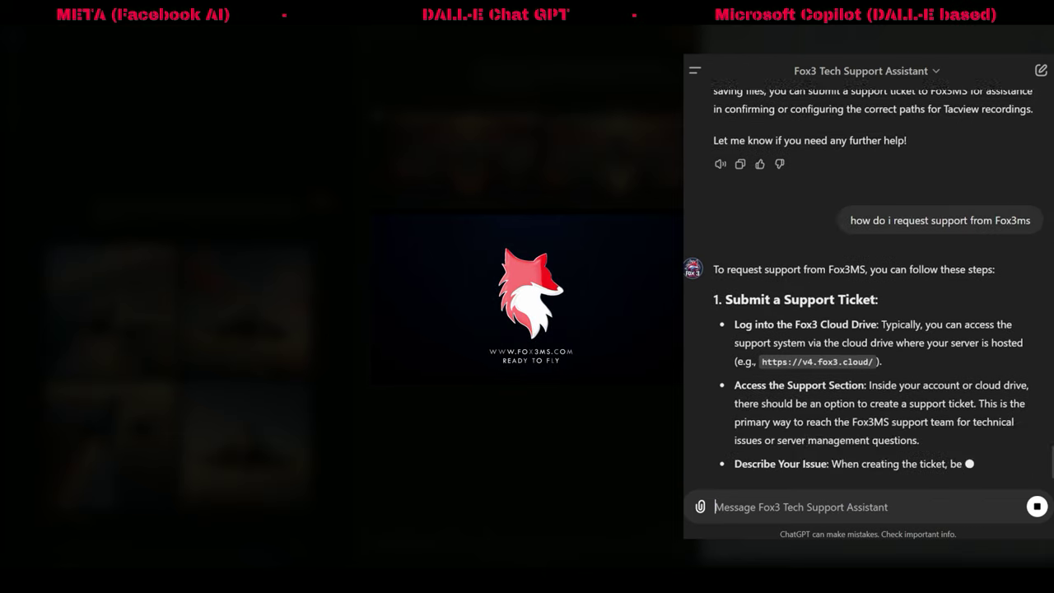
pyautogui.write('what is the fox3ms discord')
pyautogui.press('Return')
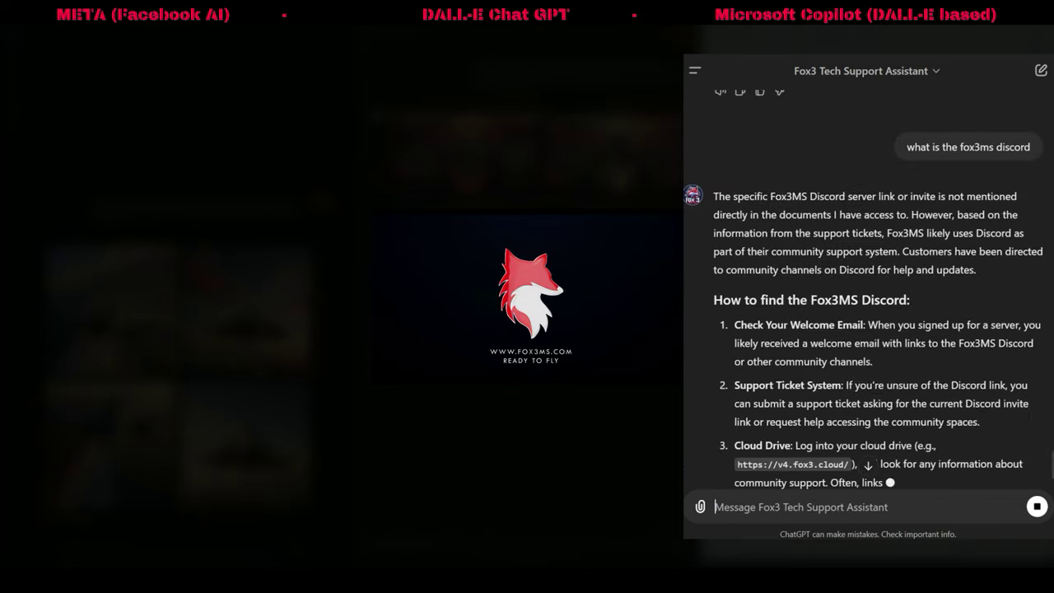
pyautogui.write('does plazma1945 have a server with fox3ms')
pyautogui.press('Return')
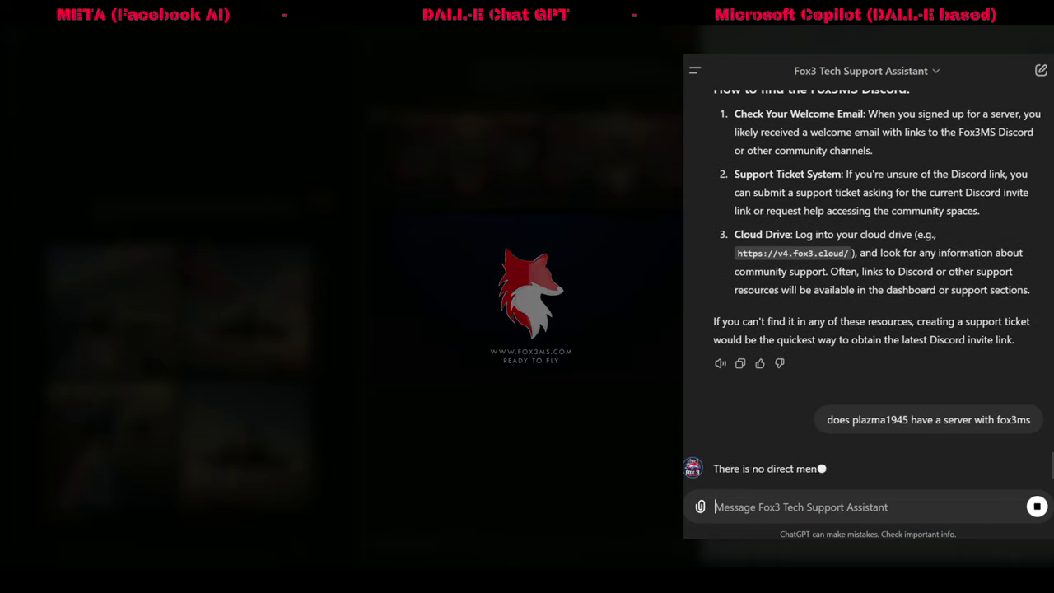
pyautogui.write('what type of server hosting packages are available for ')
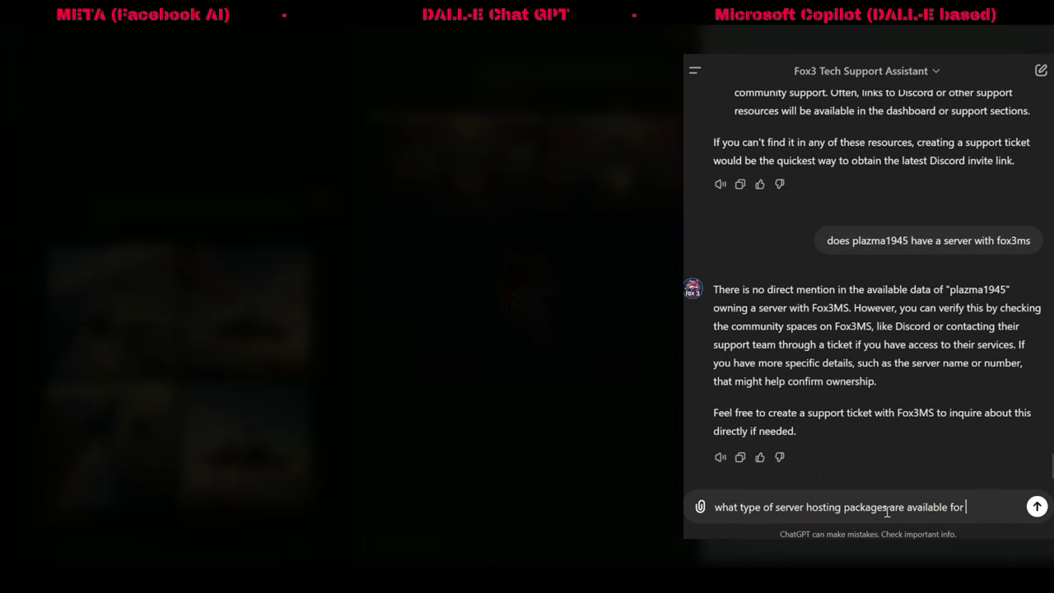
pyautogui.write('4-10 pilots on fox3ms.com servers')
pyautogui.press('Return')
pyautogui.write('than')
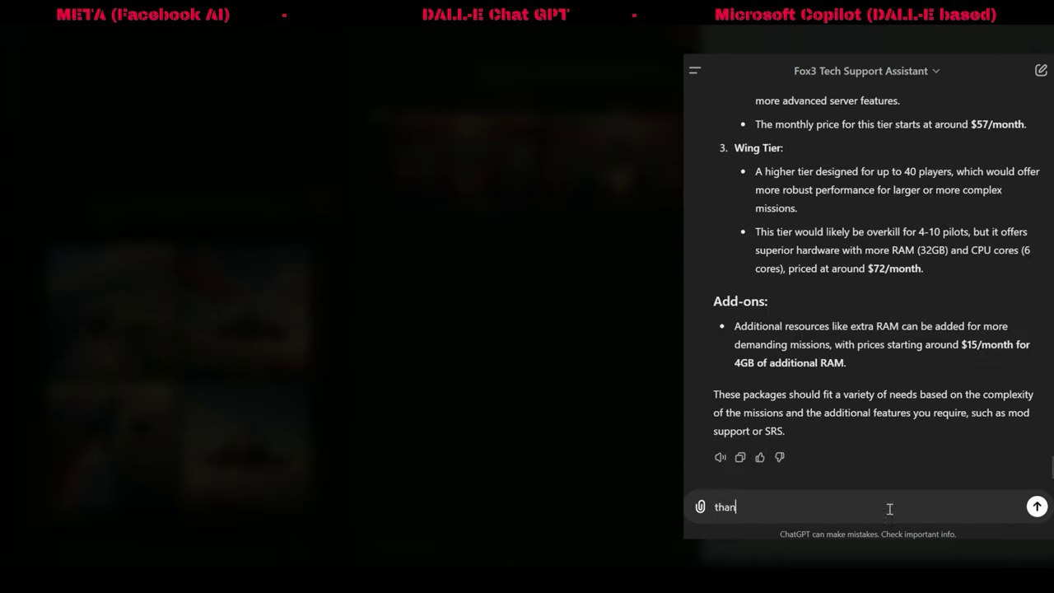
pyautogui.write('k you very much!')
pyautogui.press('Return')
pyautogui.write('how do i request and order a server from fox3ms')
pyautogui.press('Return')
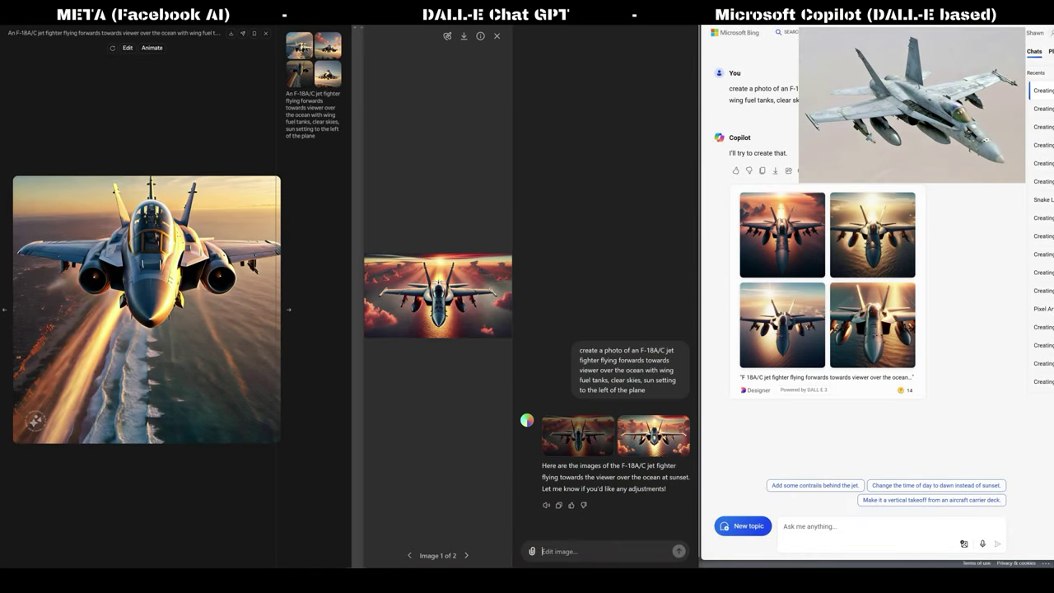
# Step: View the second ChatGPT F-18 image, then close the ChatGPT and Meta AI enlarged views
pyautogui.press('Right')
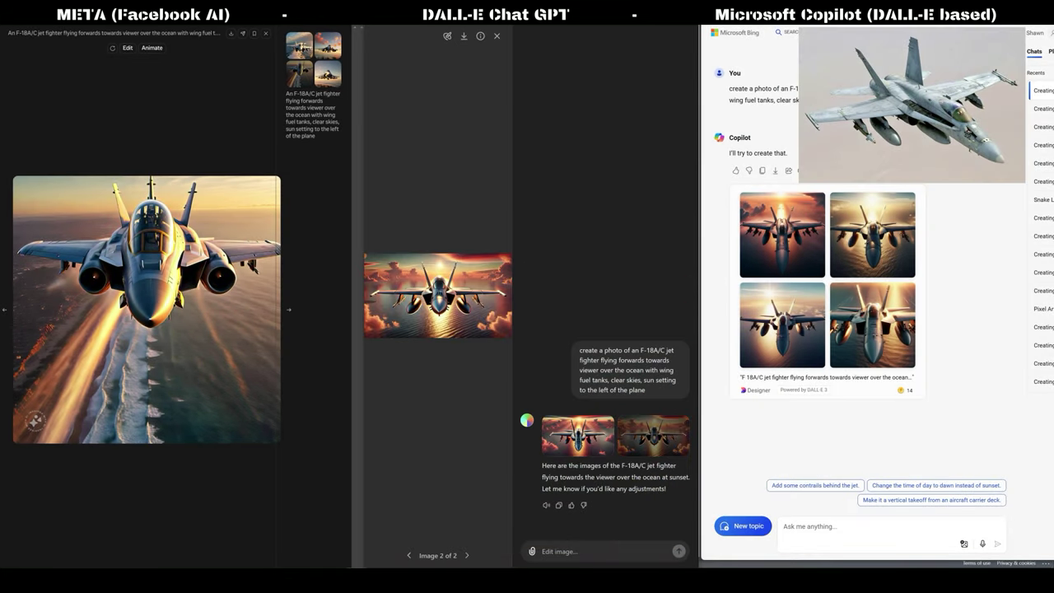
pyautogui.click(496, 35)
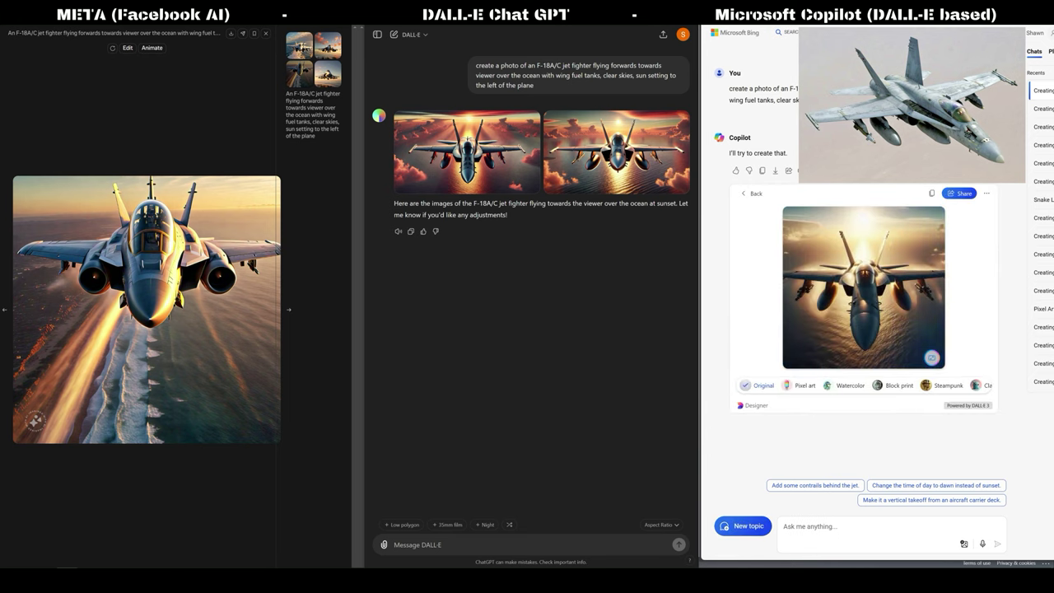
pyautogui.press('Escape')
pyautogui.write('create a photo of an F-117 flying')
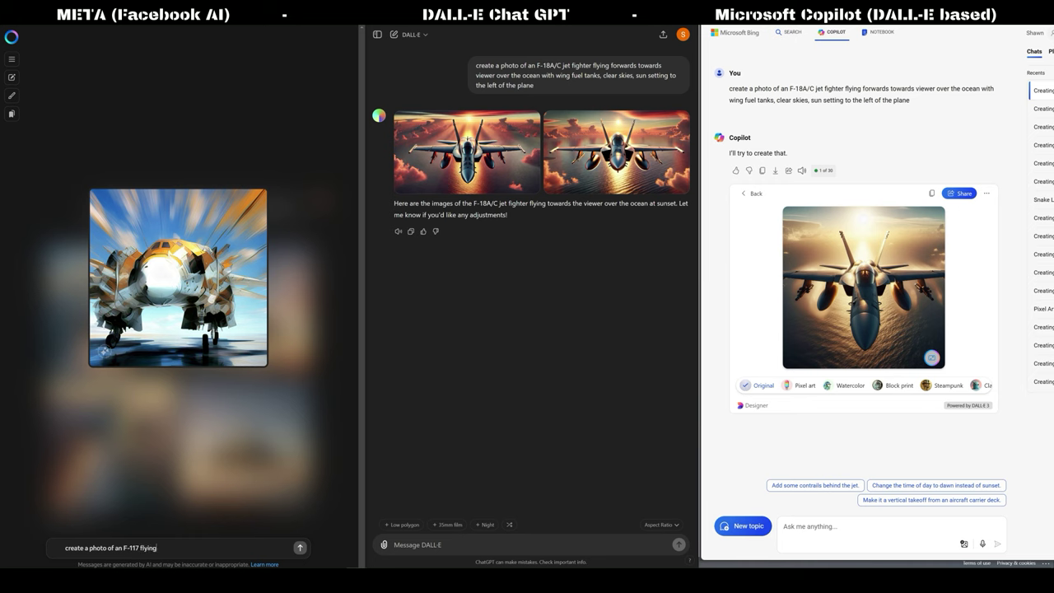
# Step: Finish the F-117 'desert airbase' prompt, send it in all three tools, and enlarge a Copilot image
pyautogui.write('over a large airbase')
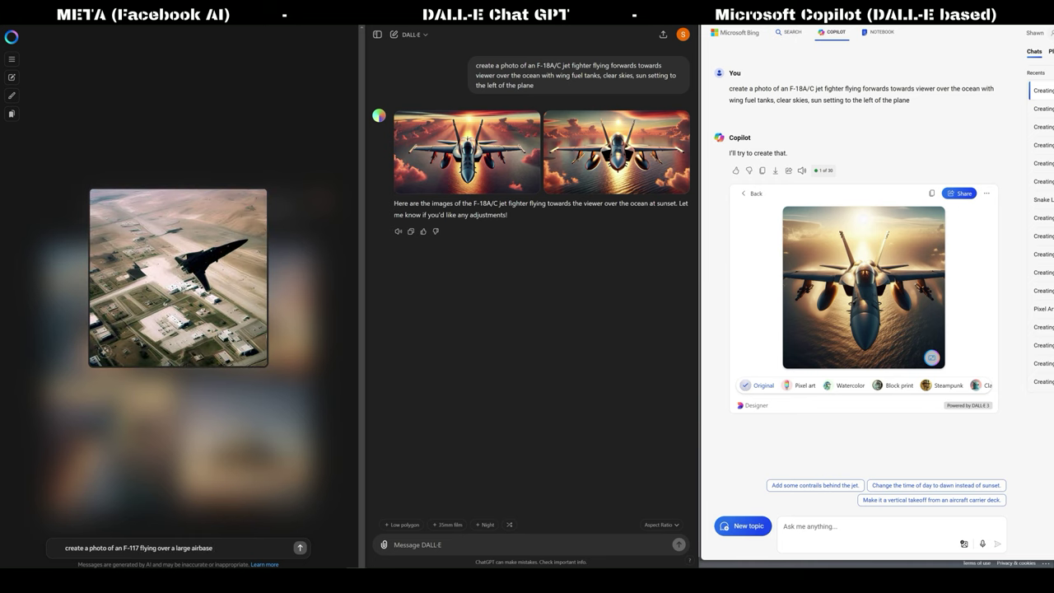
pyautogui.press('BackSpace')
pyautogui.press('BackSpace')
pyautogui.press('BackSpace')
pyautogui.press('BackSpace')
pyautogui.press('BackSpace')
pyautogui.press('BackSpace')
pyautogui.press('BackSpace')
pyautogui.write('desert airbase')
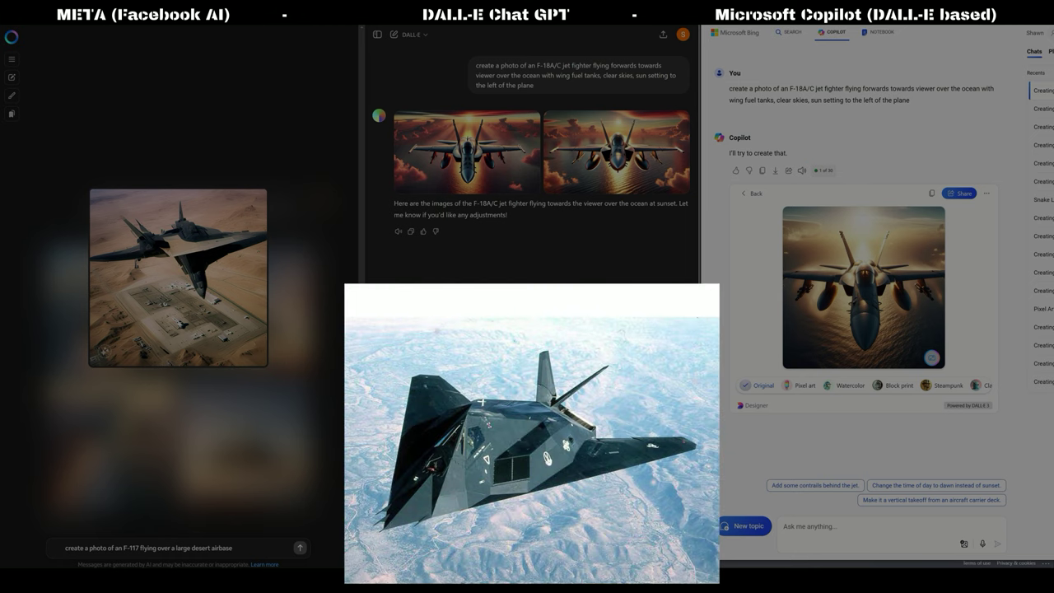
pyautogui.write('create a photo of an F-117 flying over a large desert airbase')
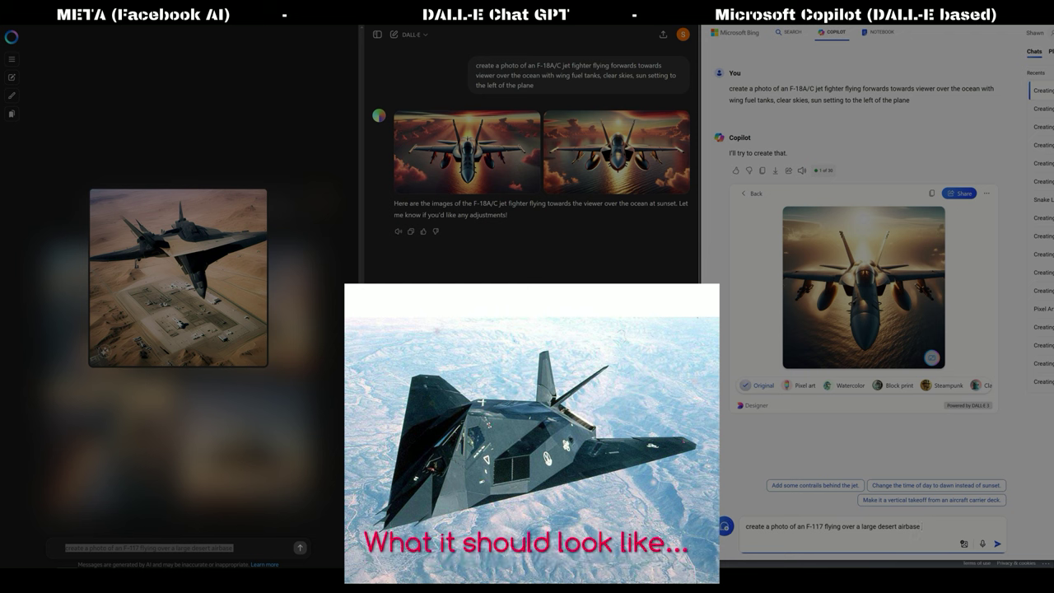
pyautogui.press('Return')
pyautogui.press('Return')
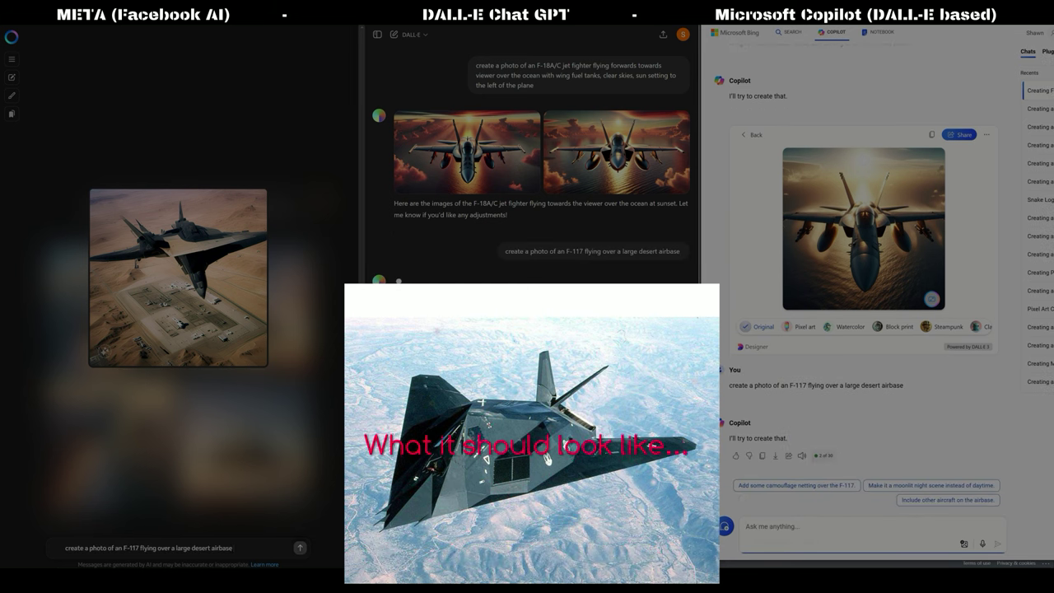
pyautogui.press('Return')
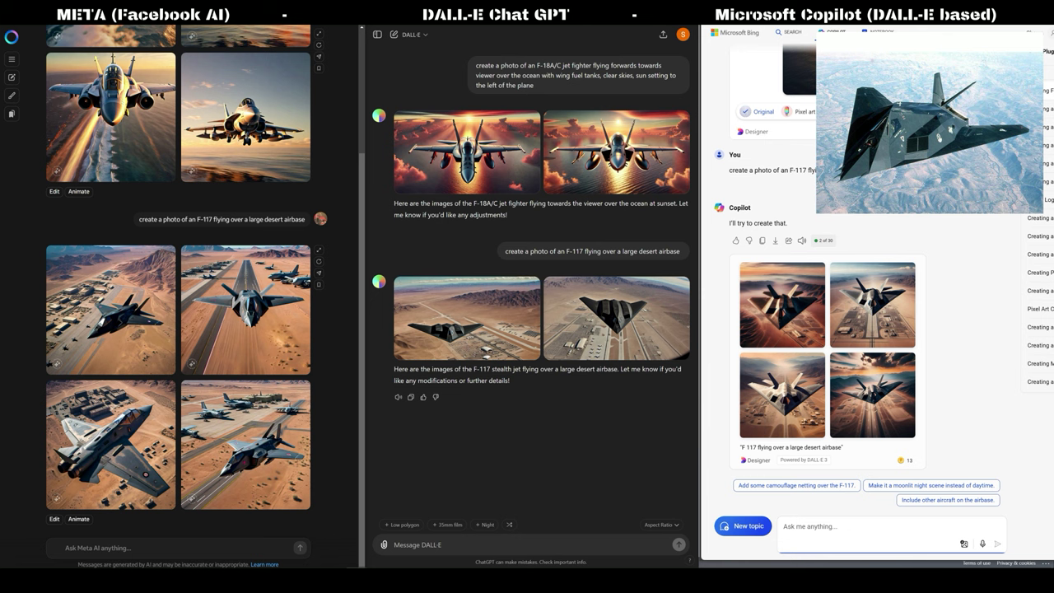
pyautogui.click(872, 304)
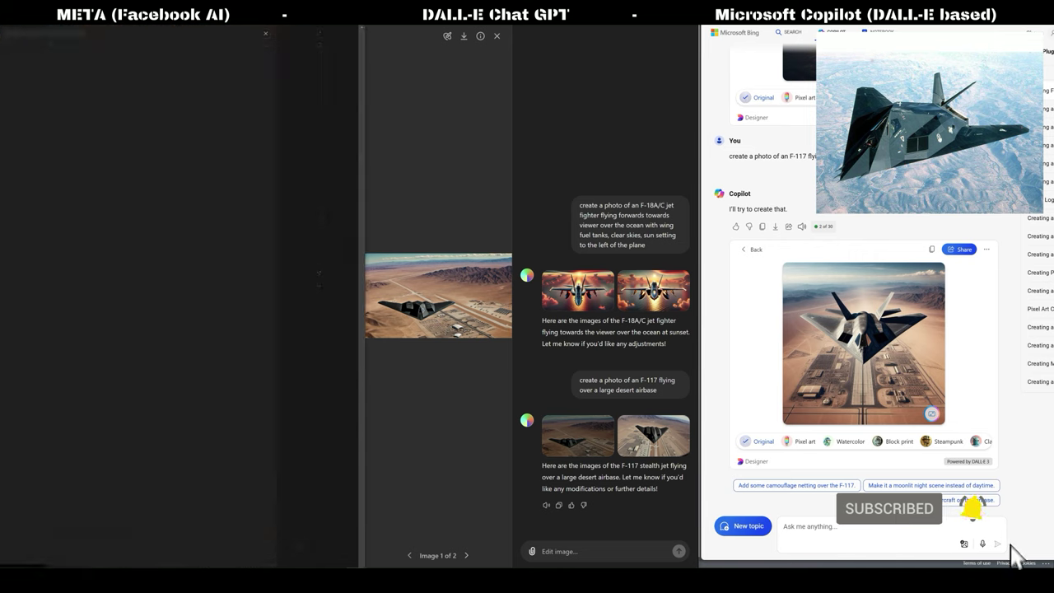
# Step: Save the F-117 airbase image, return to Copilot's four-image grid, and close ChatGPT's viewer
pyautogui.rightClick(436, 310)
pyautogui.click(478, 329)
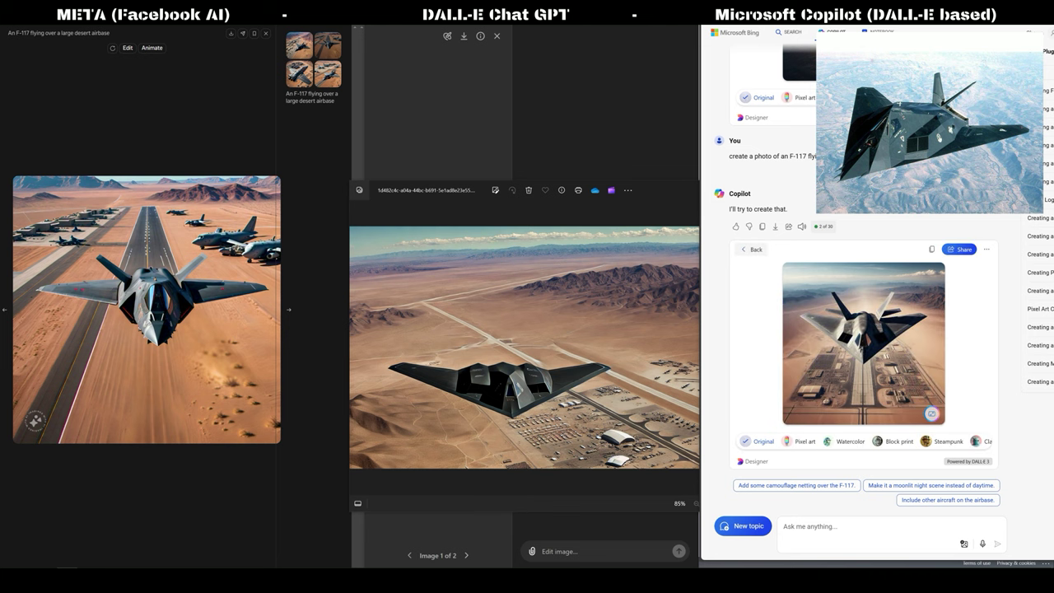
pyautogui.click(782, 396)
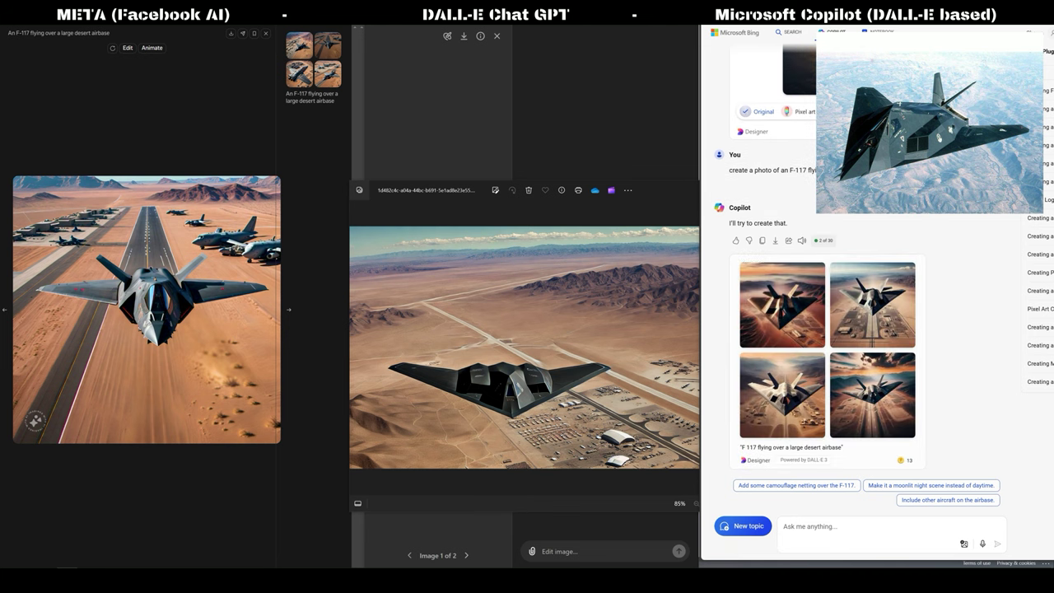
pyautogui.press('Escape')
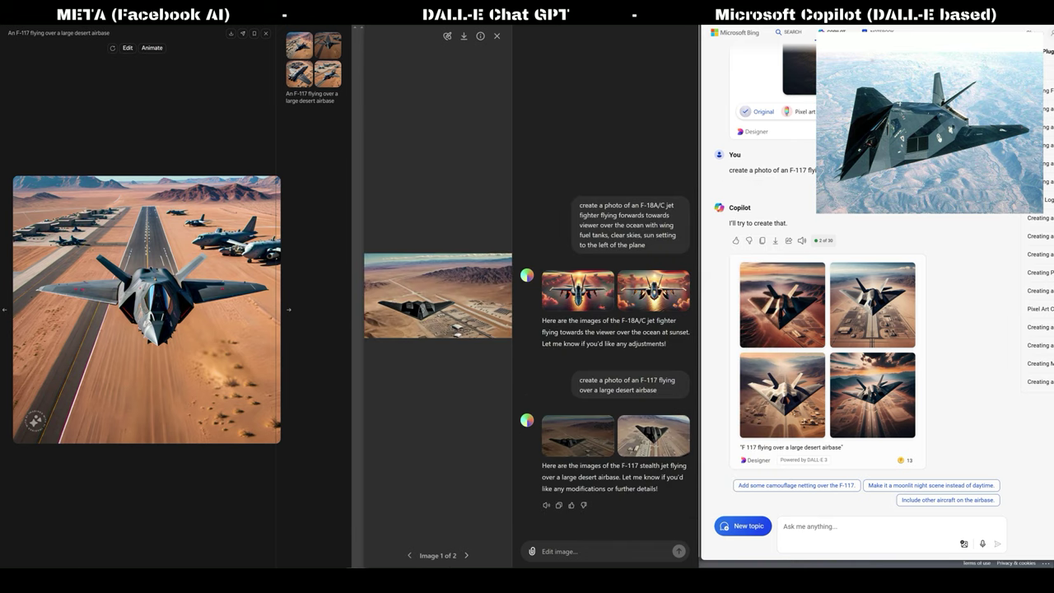
# Step: Type the MiG-29 prompt in Meta AI: Russian grey livery, runway side, grassy field, no missiles
pyautogui.click(265, 33)
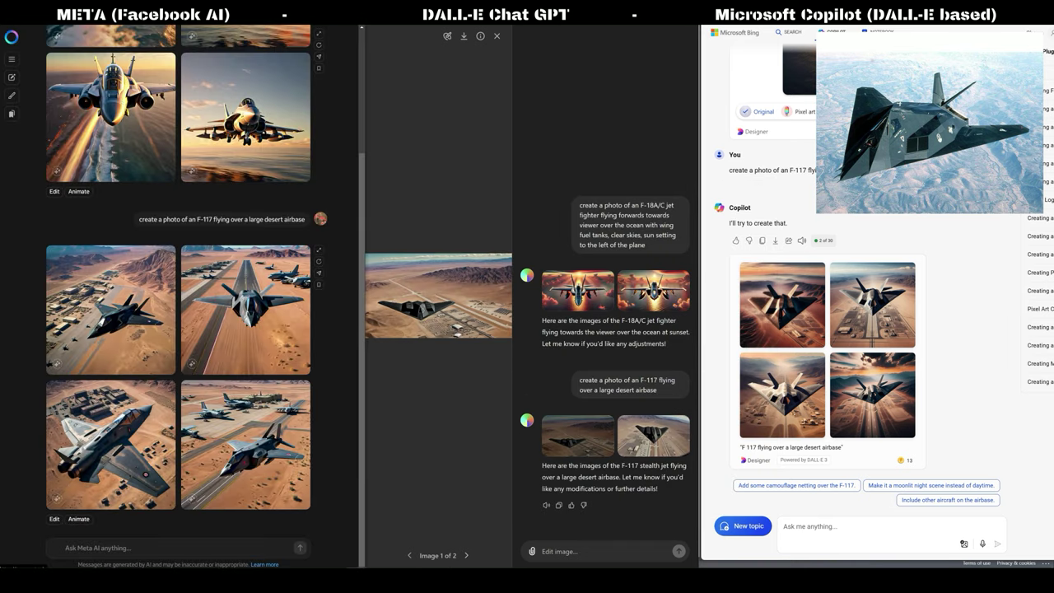
pyautogui.write('create a photo of a ')
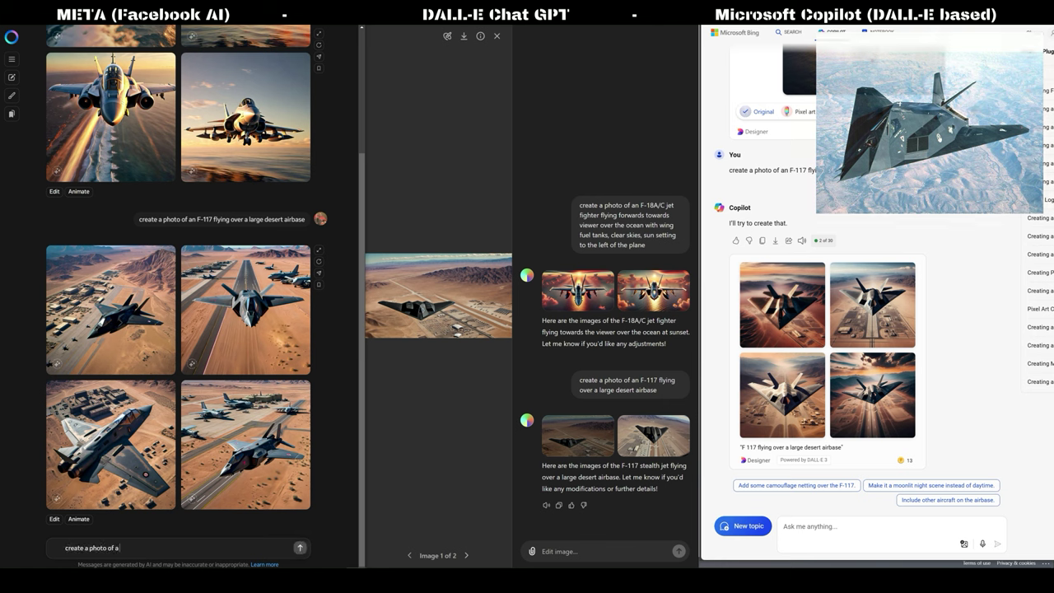
pyautogui.write('mig-29 in')
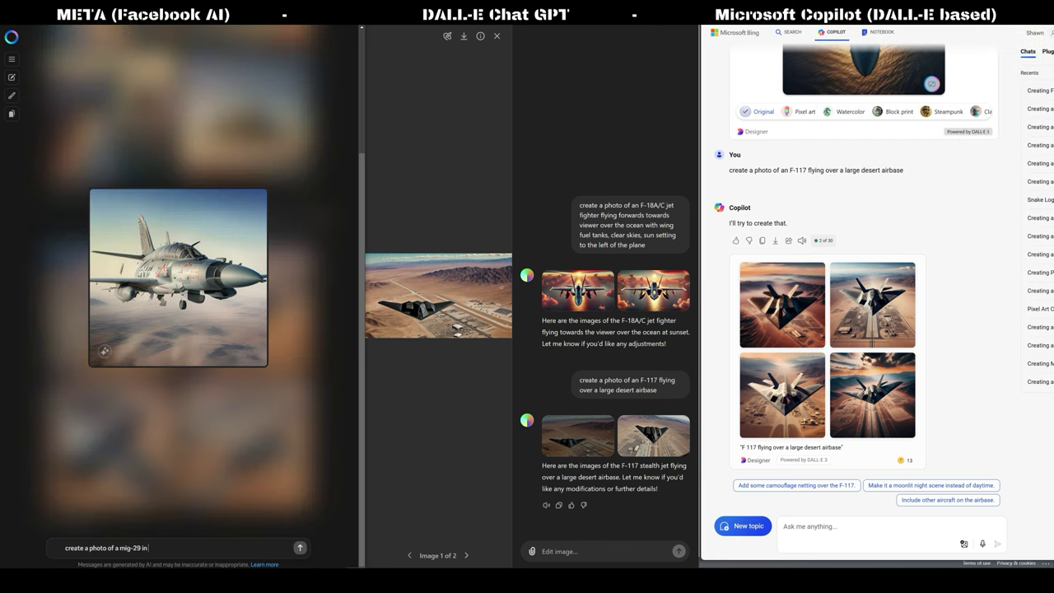
pyautogui.write(' russian grey c')
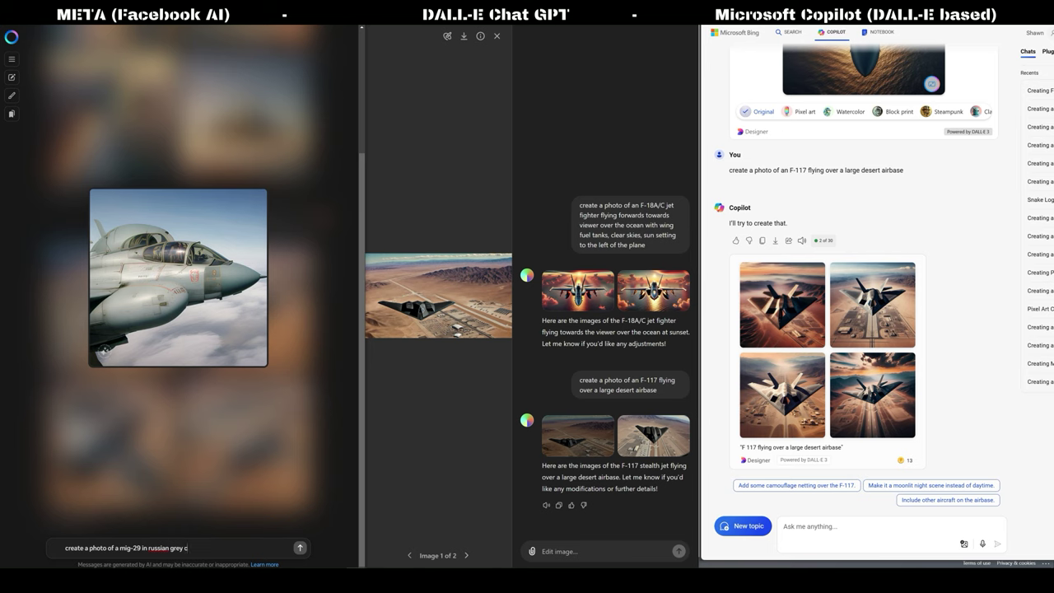
pyautogui.press('BackSpace')
pyautogui.write('livery, parke')
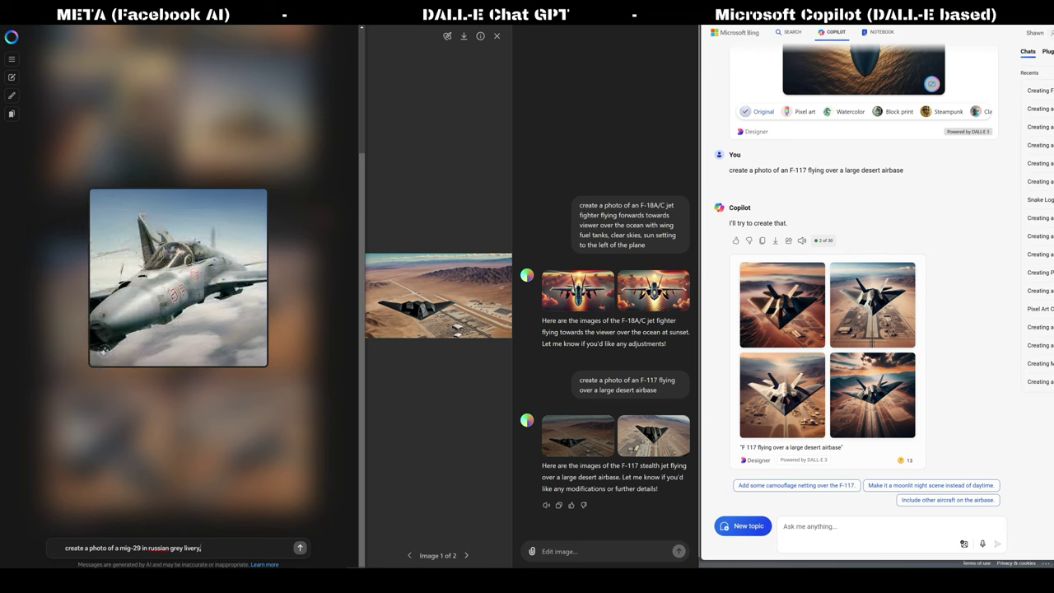
pyautogui.write('d on a si')
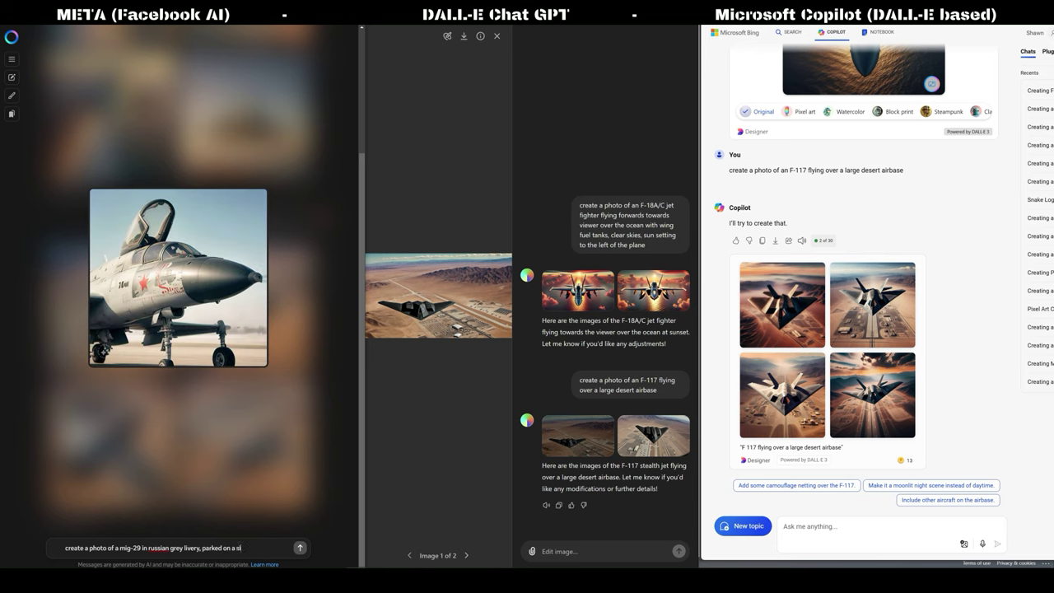
pyautogui.write('de of a runway, with a green grassy field be')
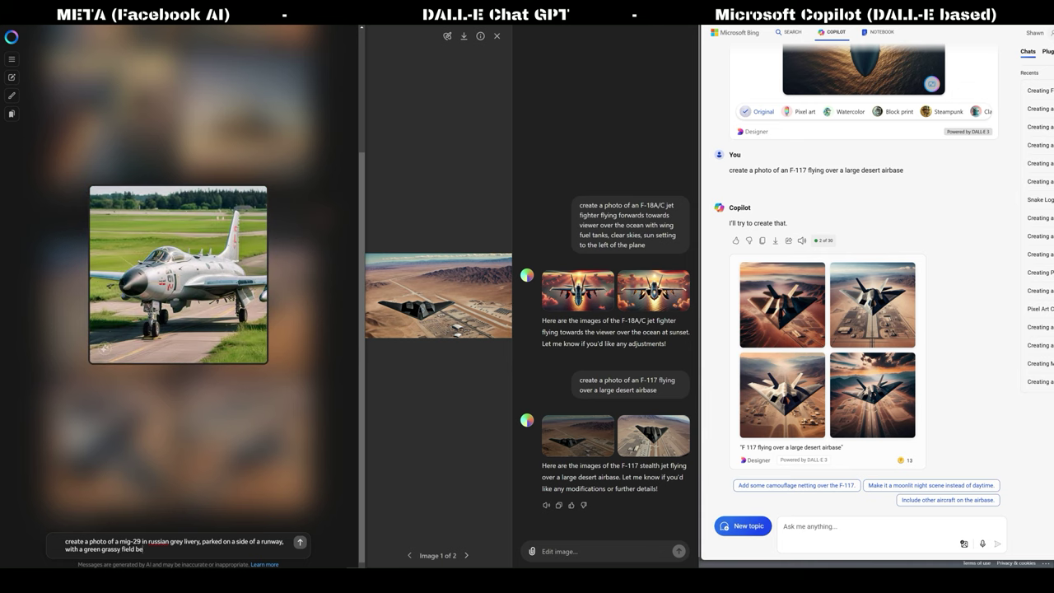
pyautogui.write('hind it, no missiles on the jet,')
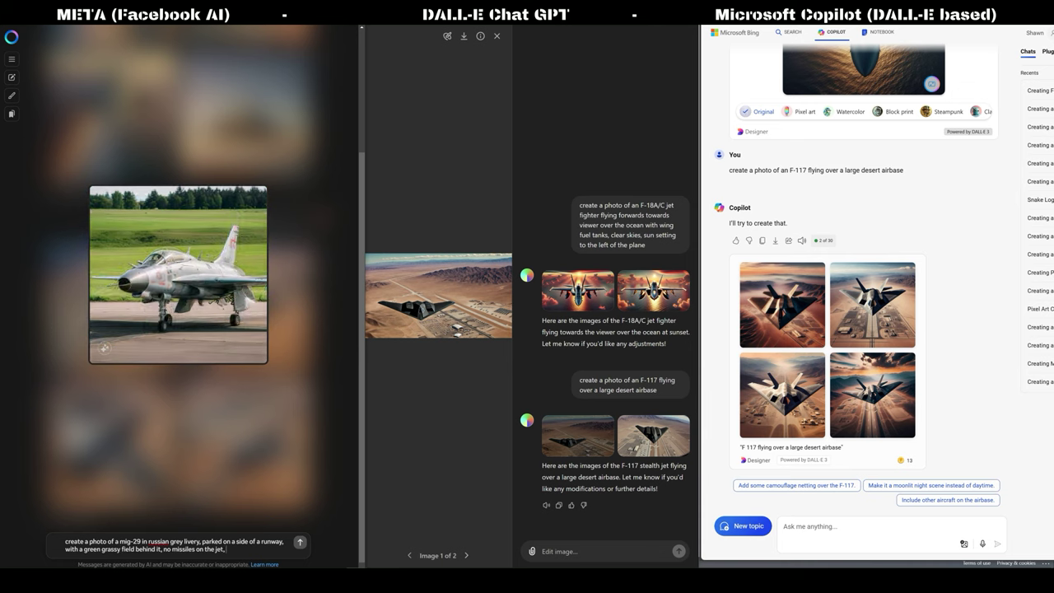
pyautogui.write(' put a groundcrew')
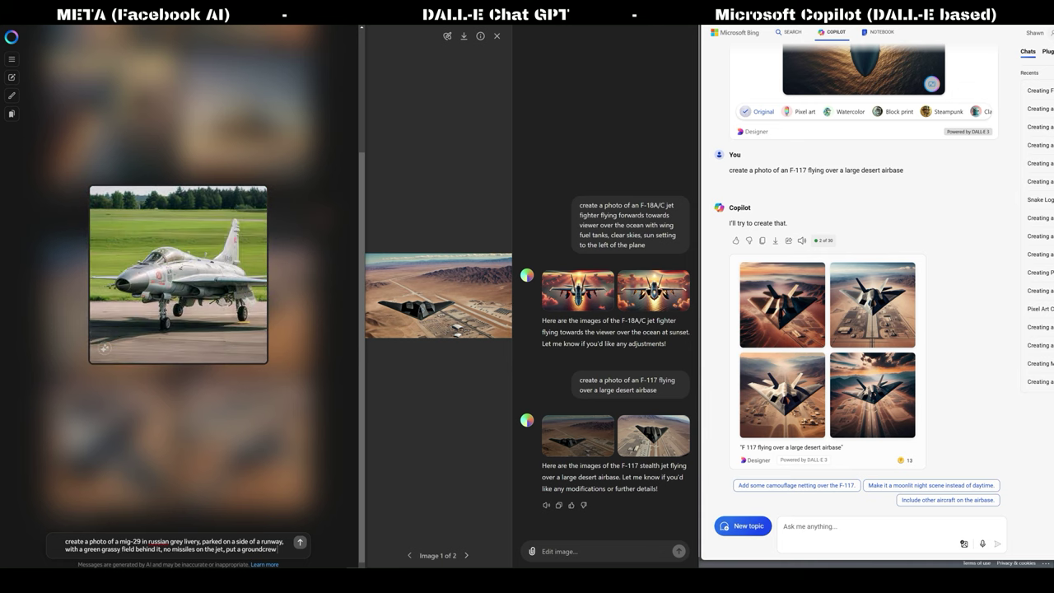
pyautogui.write(' person standing near the jet looking')
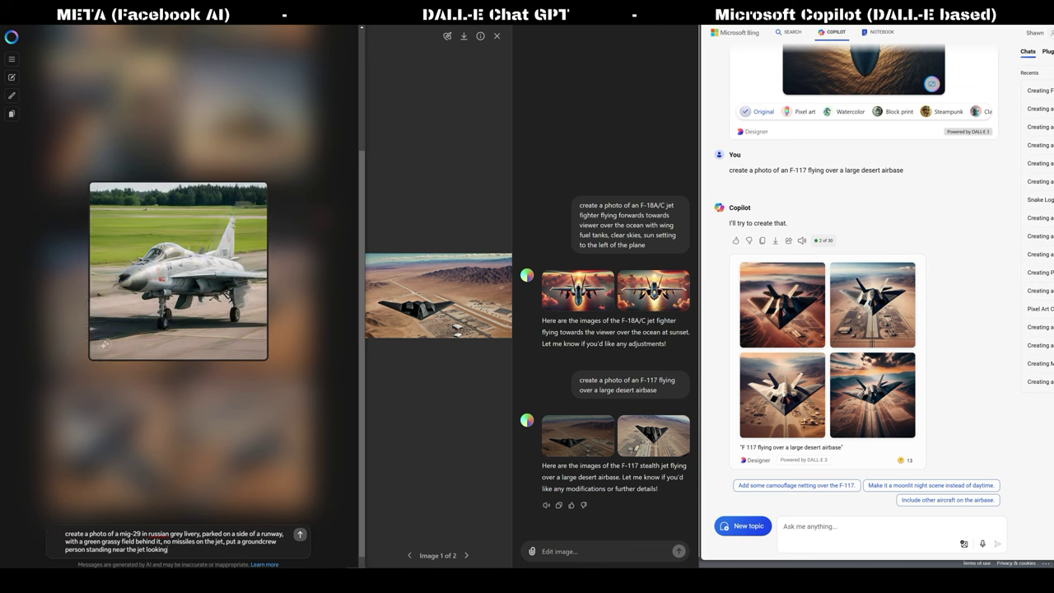
pyautogui.write(' at the plane')
pyautogui.hotkey('ctrl', 'a')
pyautogui.hotkey('ctrl', 'c')
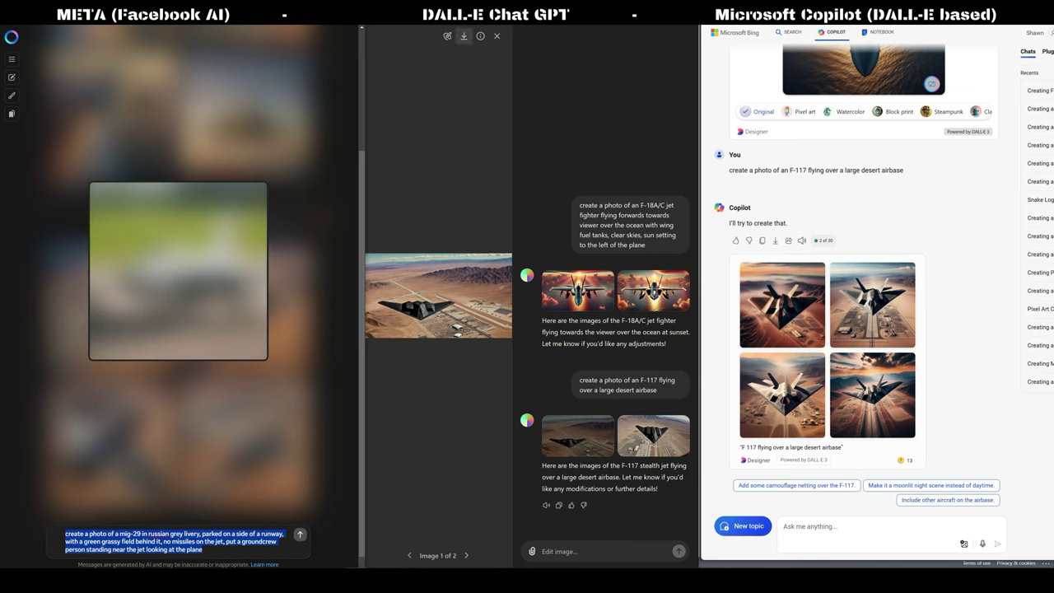
# Step: Paste the MiG-29 runway prompt into ChatGPT and Copilot and submit it in all three chats
pyautogui.press('Escape')
pyautogui.hotkey('ctrl', 'v')
pyautogui.hotkey('ctrl', 'v')
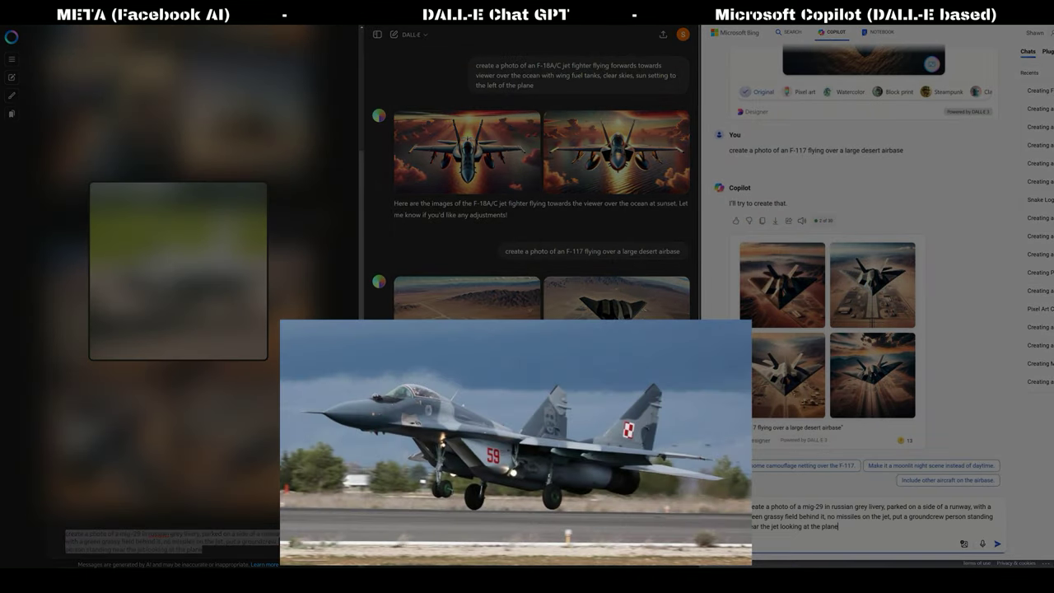
pyautogui.press('Return')
pyautogui.press('Return')
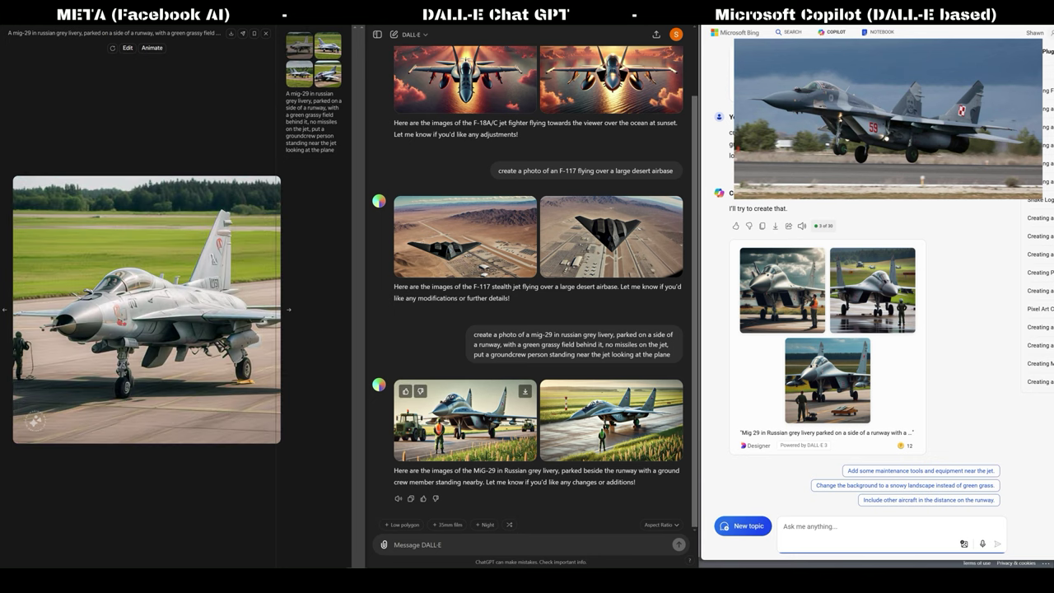
# Step: View both ChatGPT MiG-29 images full size, then close the ChatGPT and Meta AI viewers
pyautogui.click(465, 428)
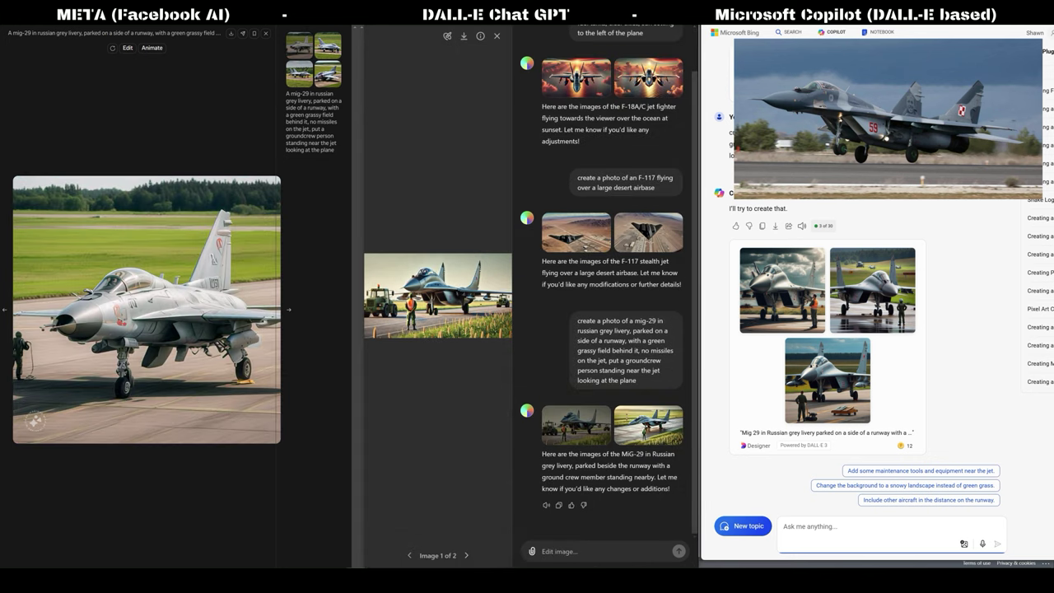
pyautogui.press('Right')
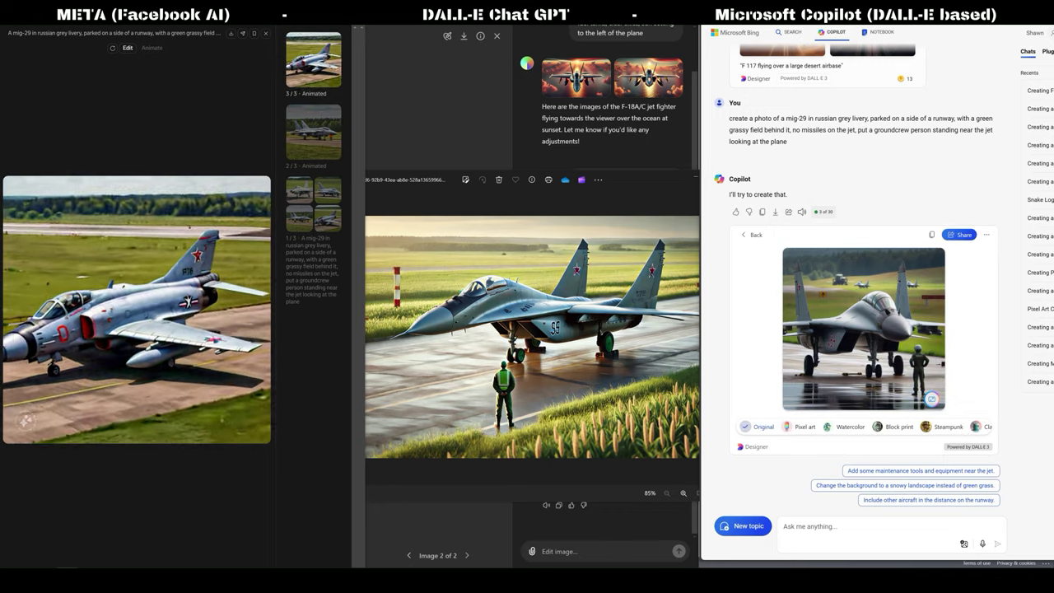
pyautogui.press('Escape')
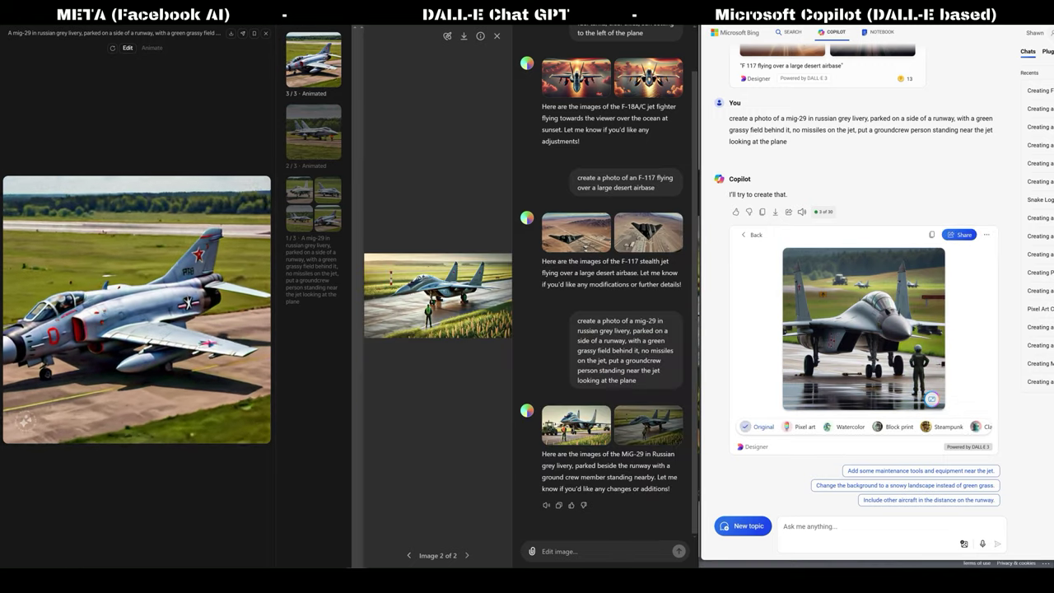
pyautogui.press('Escape')
pyautogui.write('create an attaractive female pilot standing in front of a hangar in a military pilo')
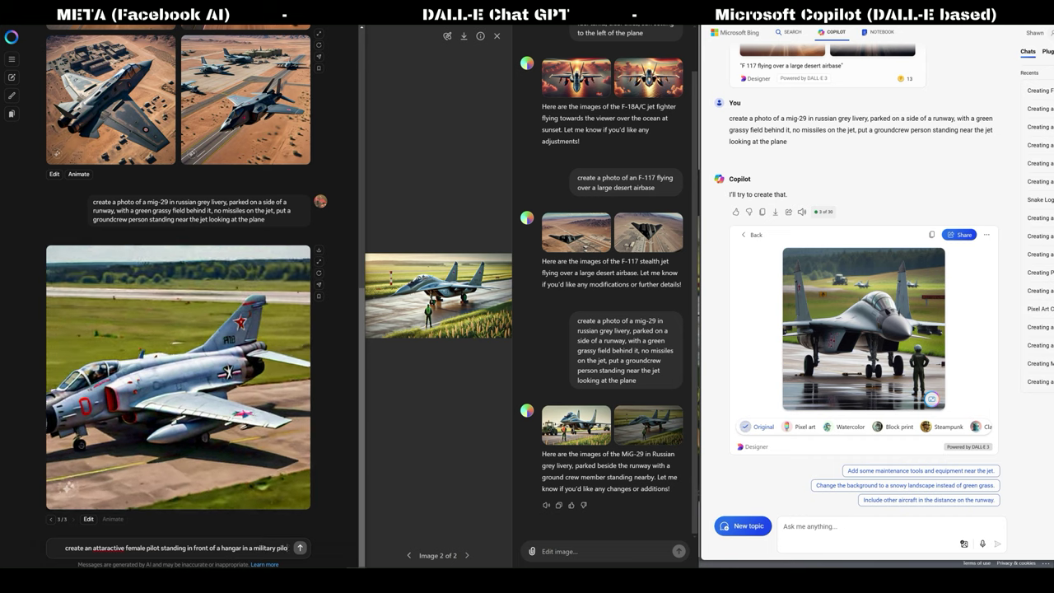
# Step: Finish the Meta AI female pilot prompt with 'outfit.' and close ChatGPT's image viewer
pyautogui.write('t outfit.')
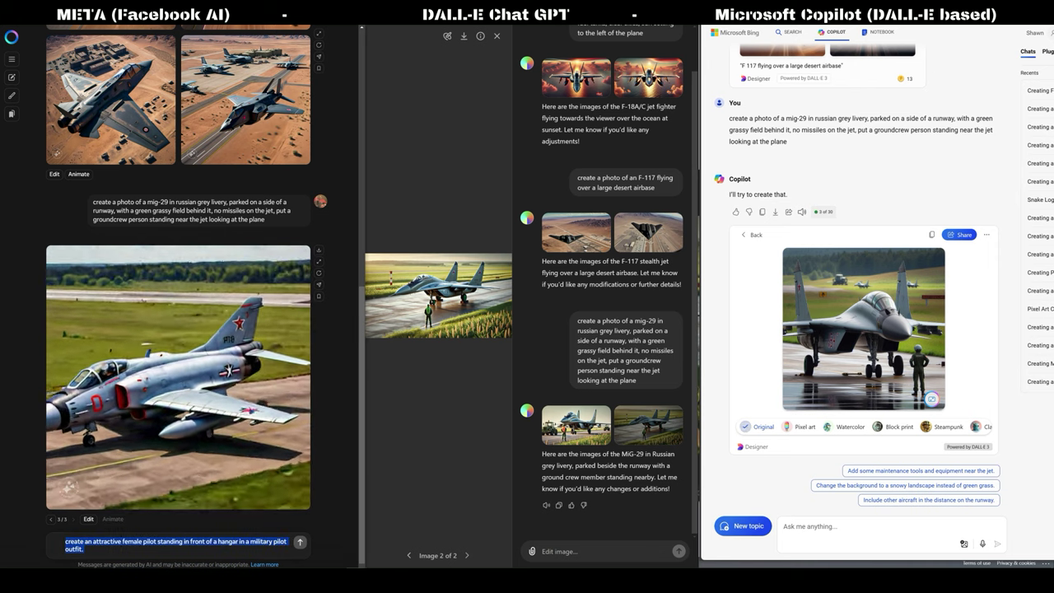
pyautogui.click(496, 36)
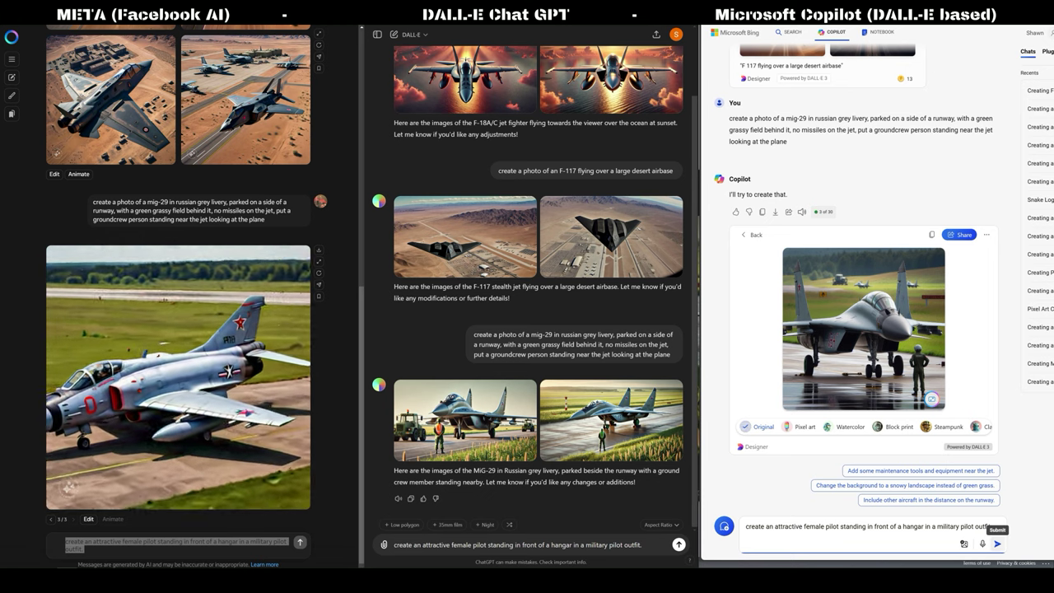
# Step: Send the female pilot hangar prompt in Copilot, ChatGPT and Meta AI
pyautogui.click(996, 544)
pyautogui.press('Return')
pyautogui.press('Return')
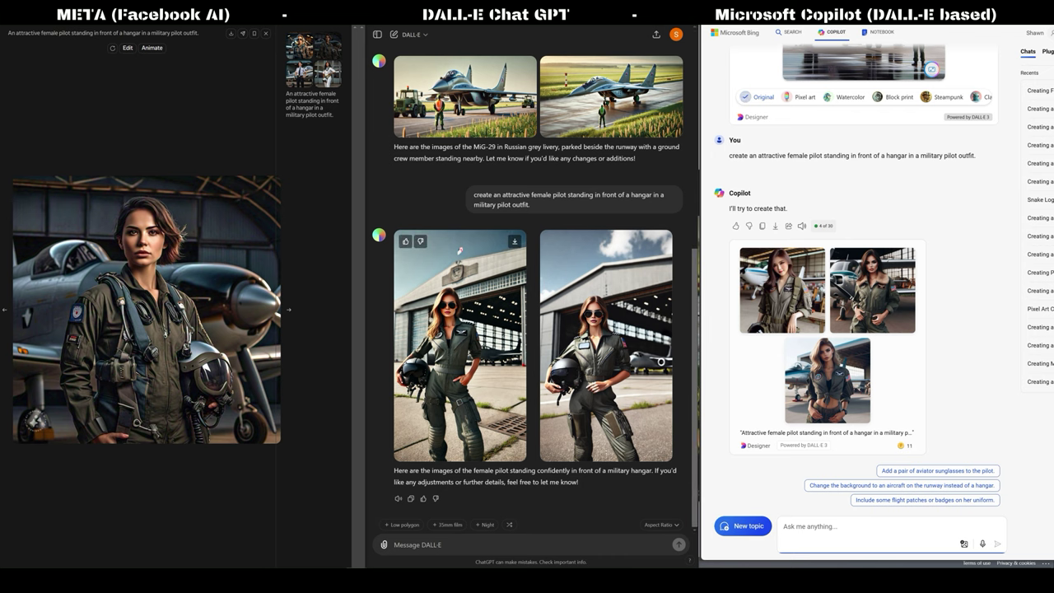
# Step: Enlarge the first ChatGPT pilot image, check its options, then enlarge a Copilot pilot image
pyautogui.click(459, 250)
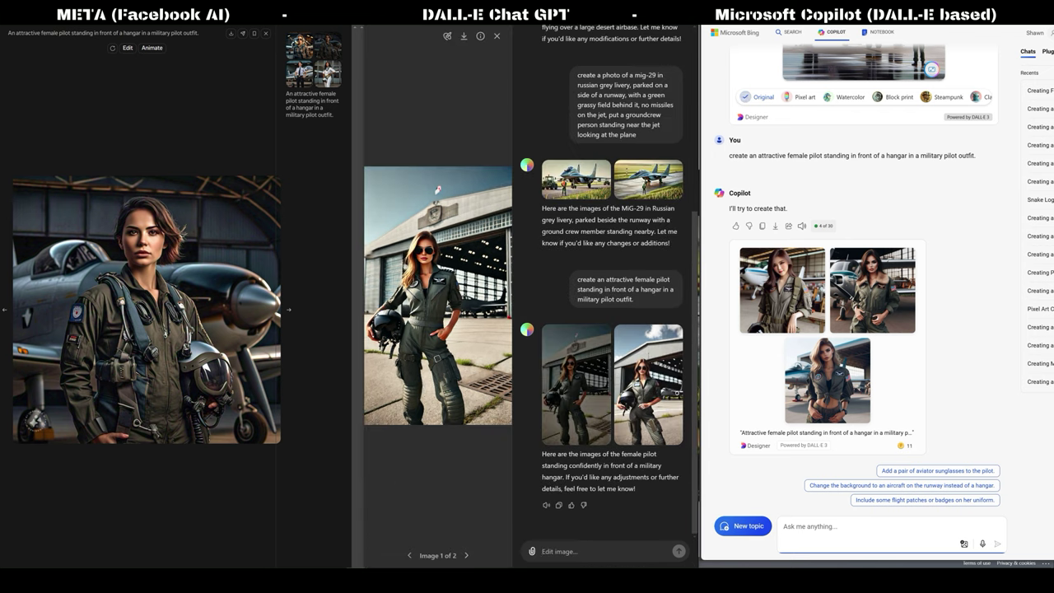
pyautogui.rightClick(453, 318)
pyautogui.press('Escape')
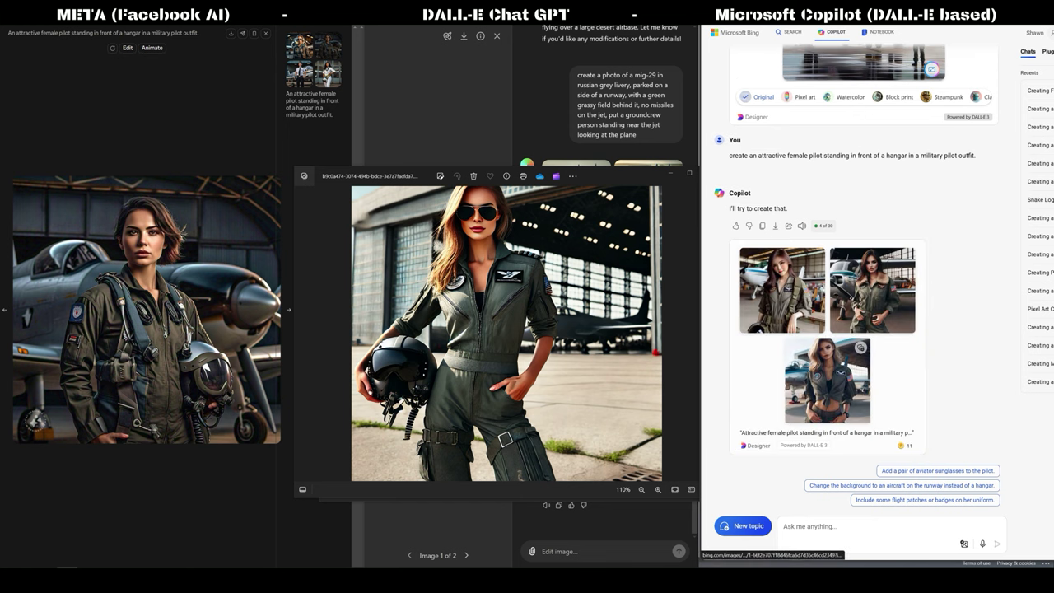
pyautogui.click(826, 378)
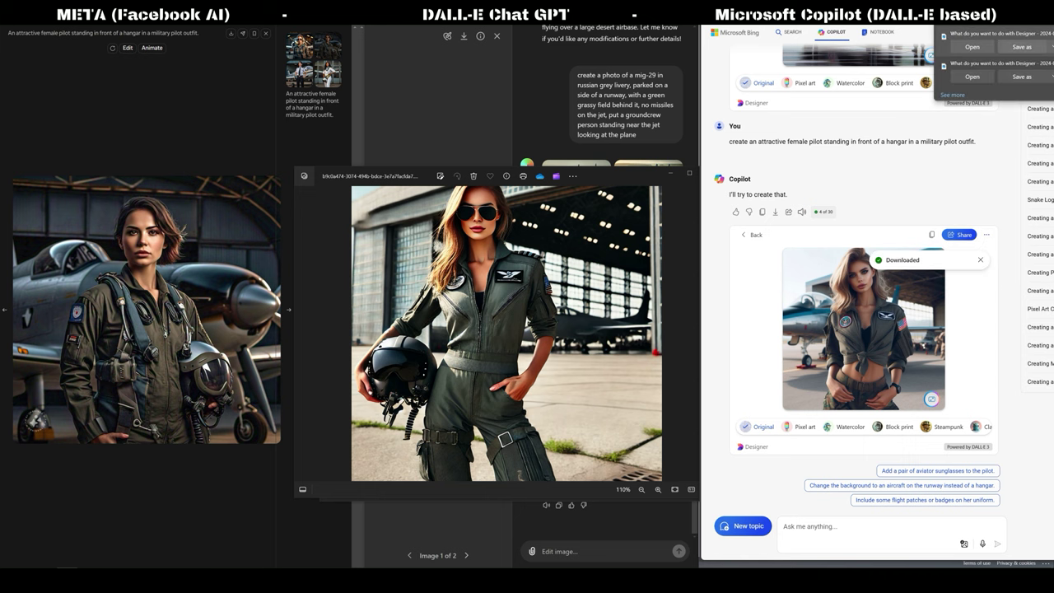
# Step: Open the downloaded Copilot pilot image and bring up save options for Meta's pilot image
pyautogui.click(971, 47)
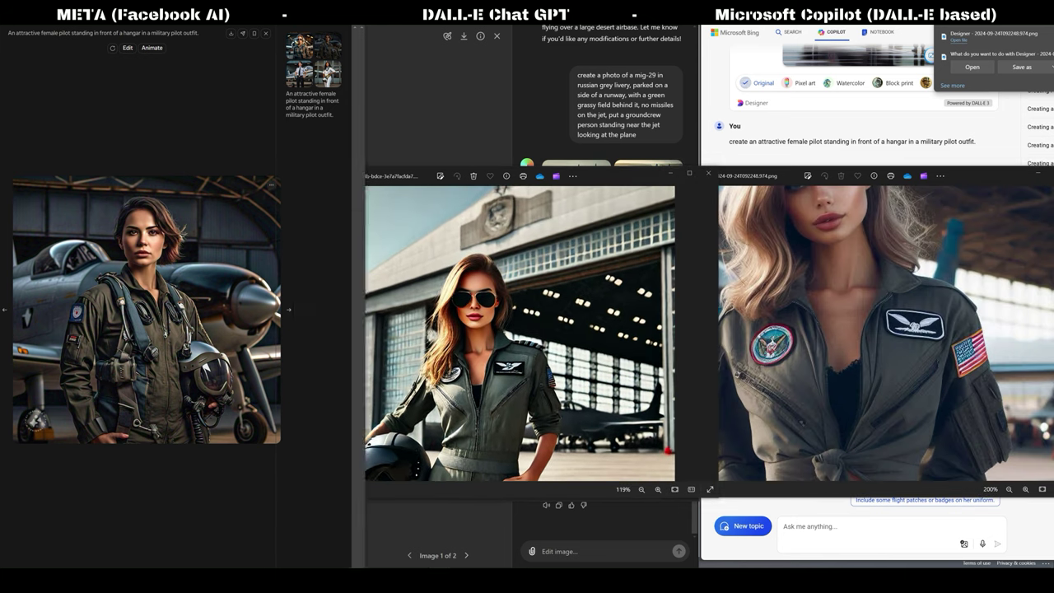
pyautogui.rightClick(144, 272)
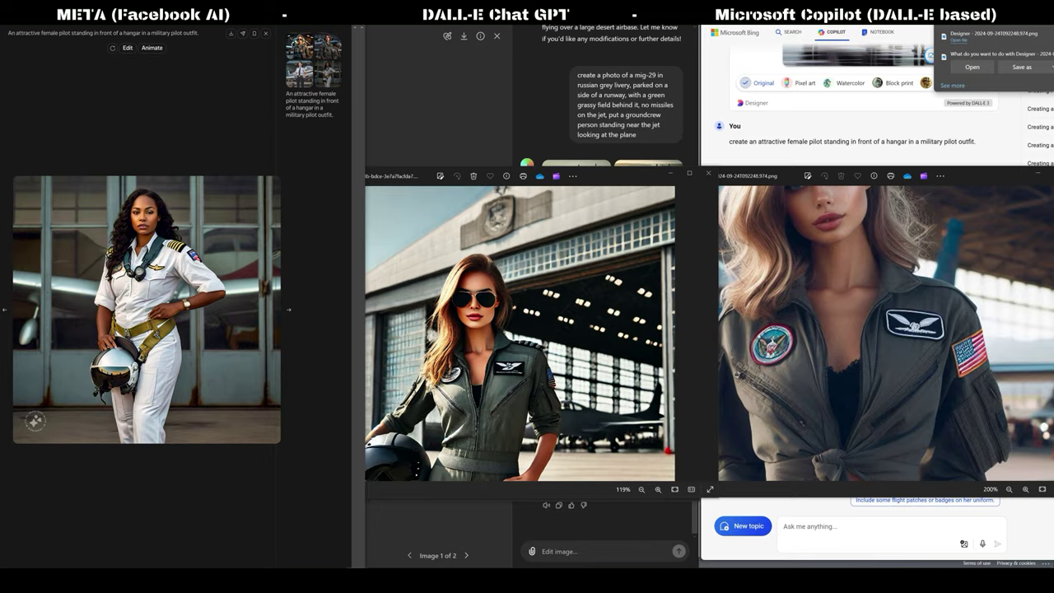